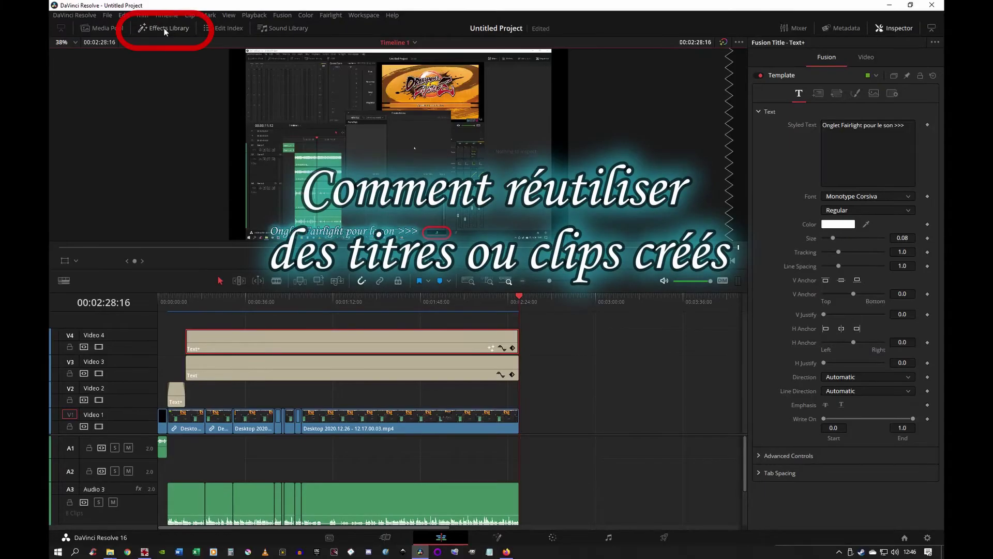
Show the Effects Library's Titles list and collapse the panel so the timeline spans the full width.
{"action": "left_click", "coordinate": [163, 28]}
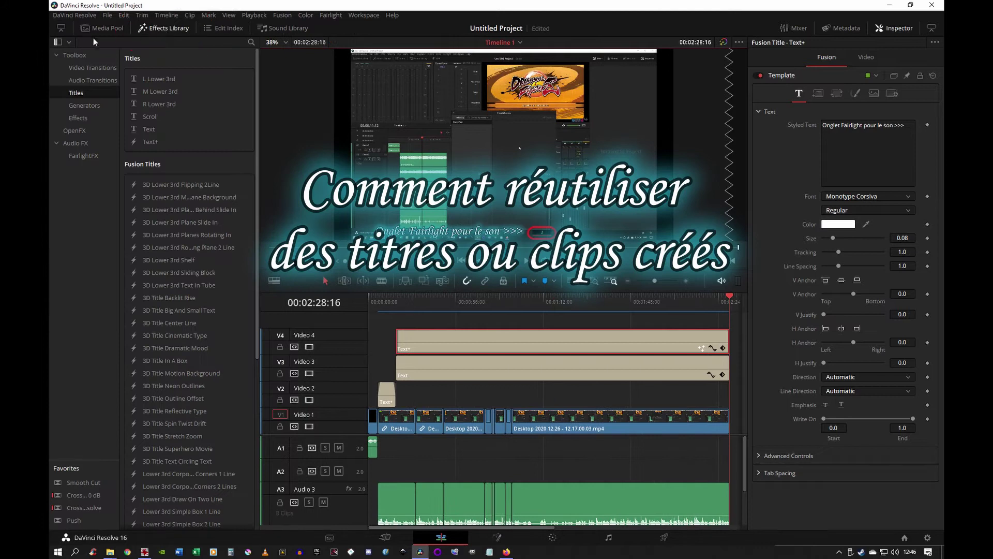
{"action": "left_click", "coordinate": [60, 28]}
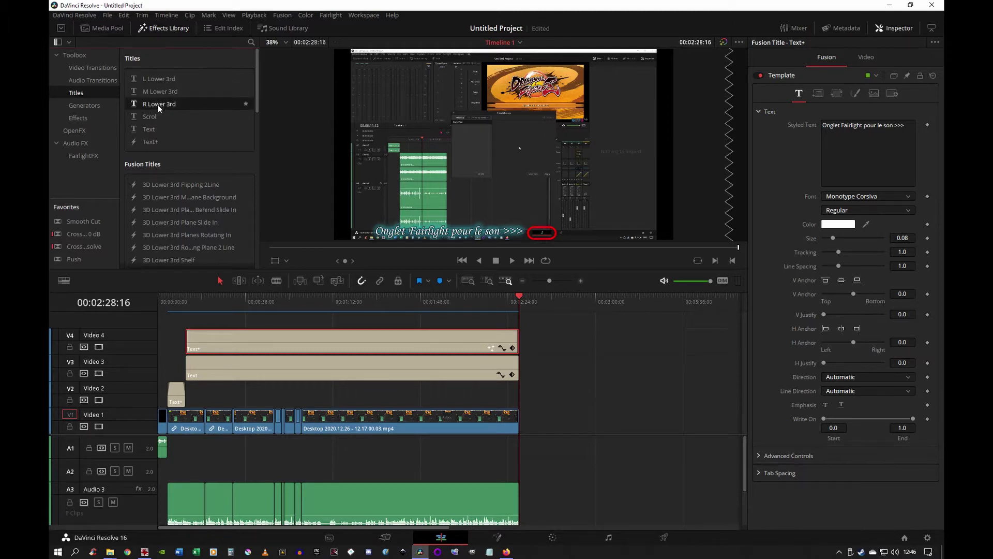
Drop an R Lower 3rd title after the desktop clip on V1, zoom in, park at 02:28:16, and select it.
{"action": "left_click_drag", "start_coordinate": [157, 105], "coordinate": [531, 423]}
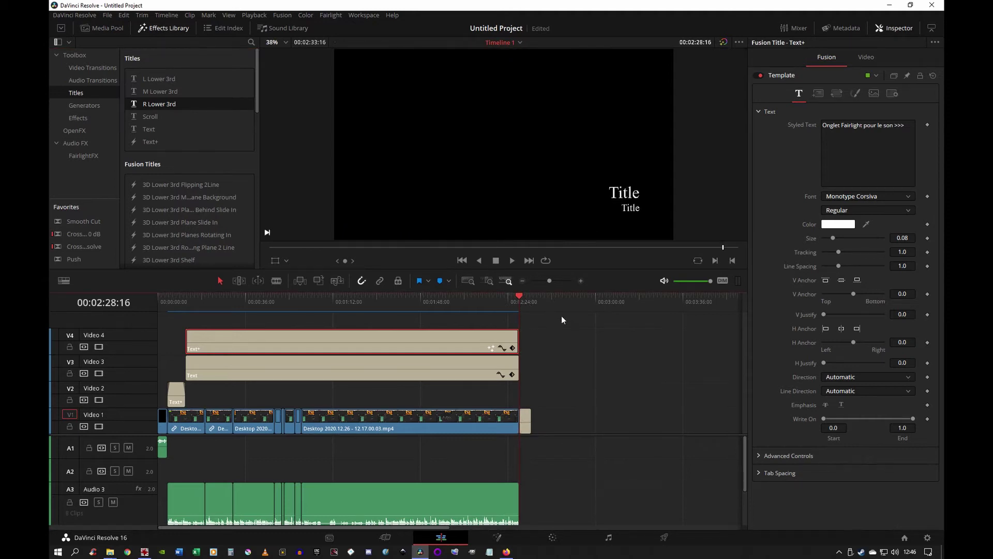
{"action": "key", "text": "space"}
{"action": "key", "text": "space"}
{"action": "left_click", "coordinate": [580, 280]}
{"action": "left_click", "coordinate": [580, 280]}
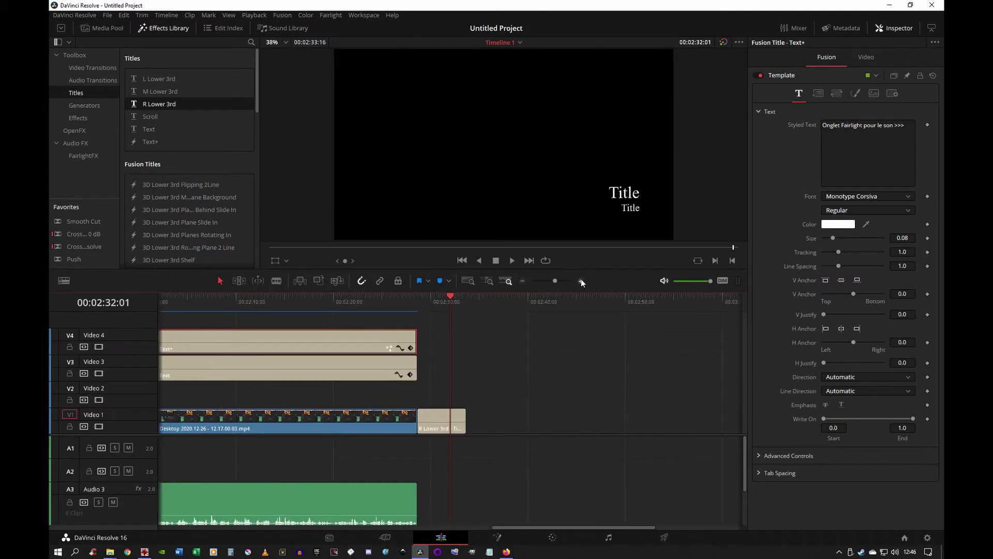
{"action": "left_click", "coordinate": [580, 281]}
{"action": "left_click", "coordinate": [384, 303]}
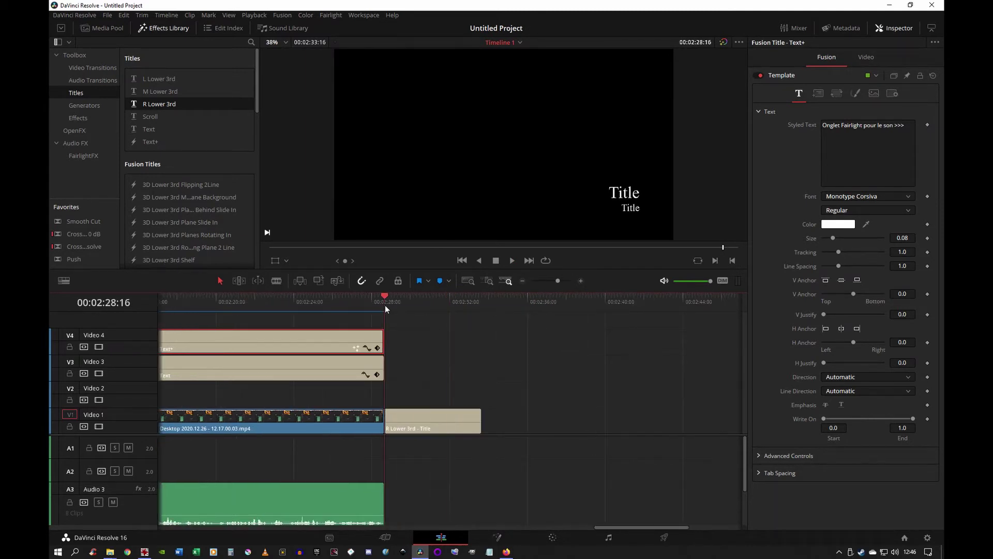
{"action": "left_click", "coordinate": [409, 417]}
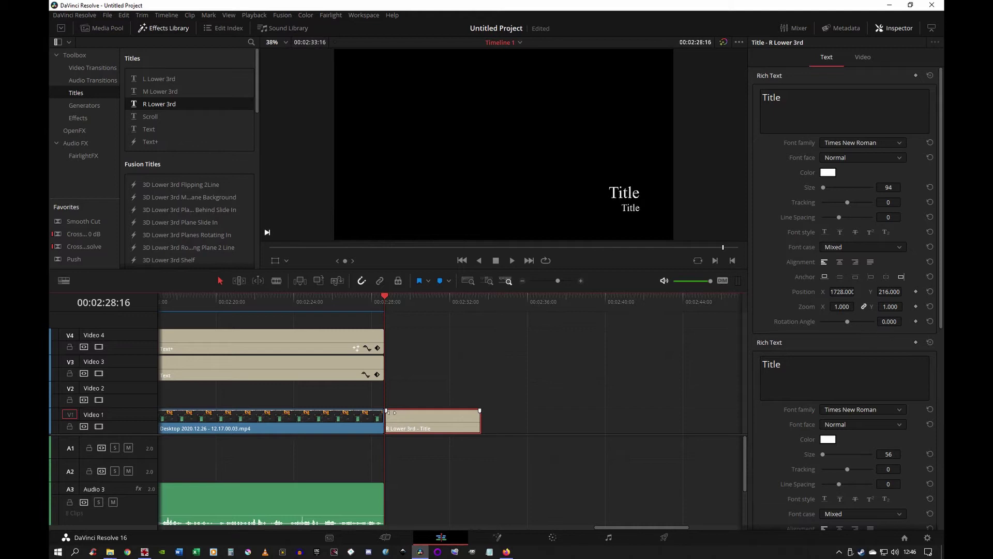
Replace the two title lines with 'Merci d'avoir regardé' and '... à bientôt !'.
{"action": "double_click", "coordinate": [803, 101]}
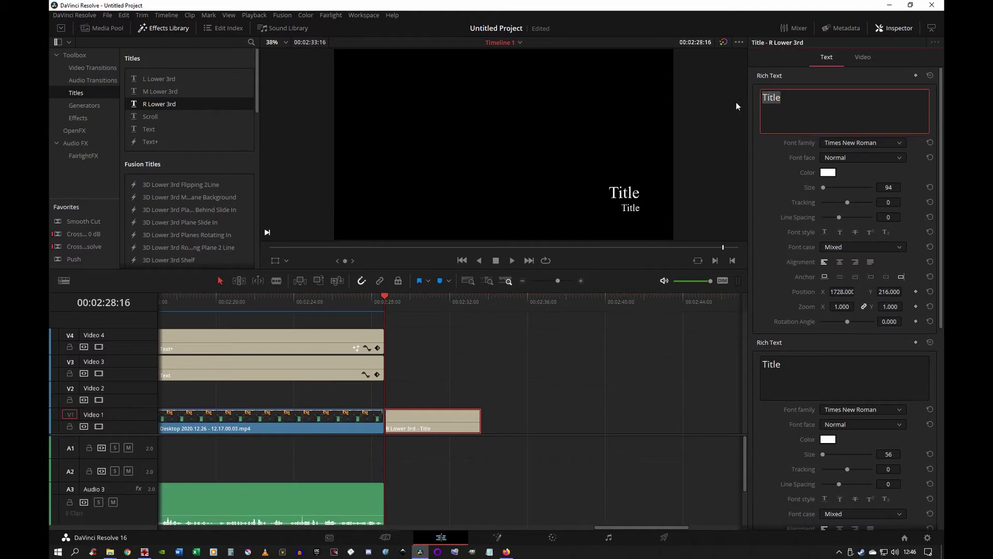
{"action": "type", "text": "Merci d'avoir regardé"}
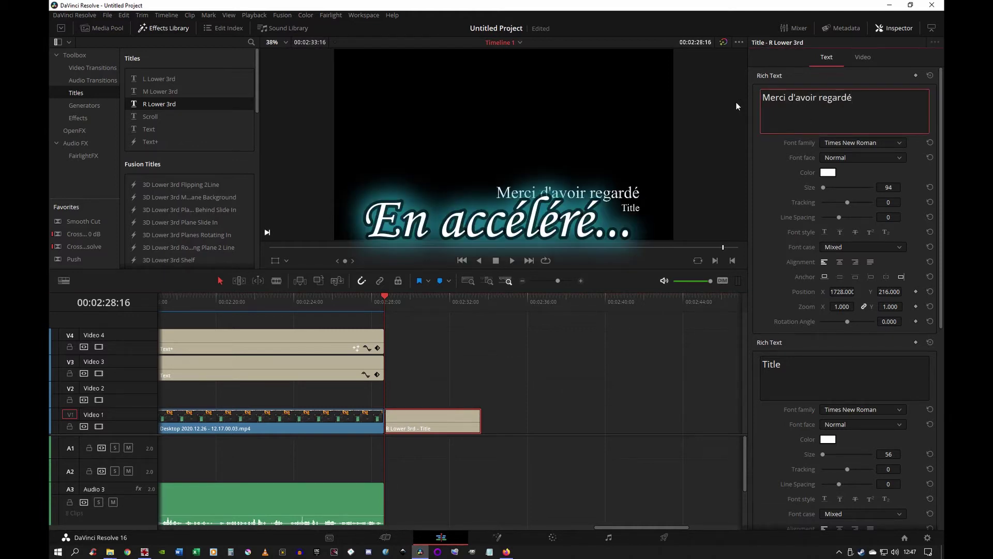
{"action": "double_click", "coordinate": [794, 379]}
{"action": "type", "text": "... à bie"}
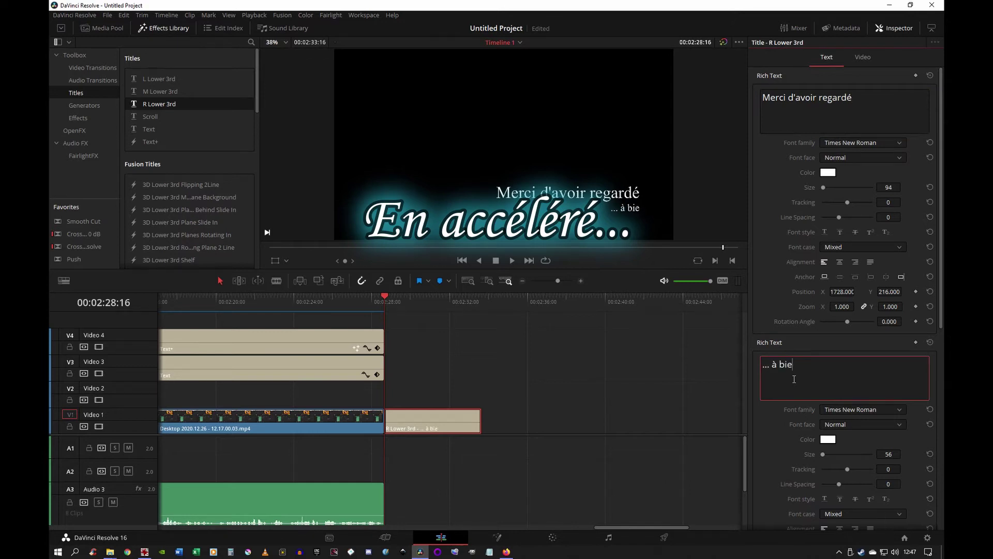
{"action": "type", "text": "ntôt !"}
Enlarge the title to 1.860 zoom and move it left and up in the frame.
{"action": "left_click", "coordinate": [862, 57]}
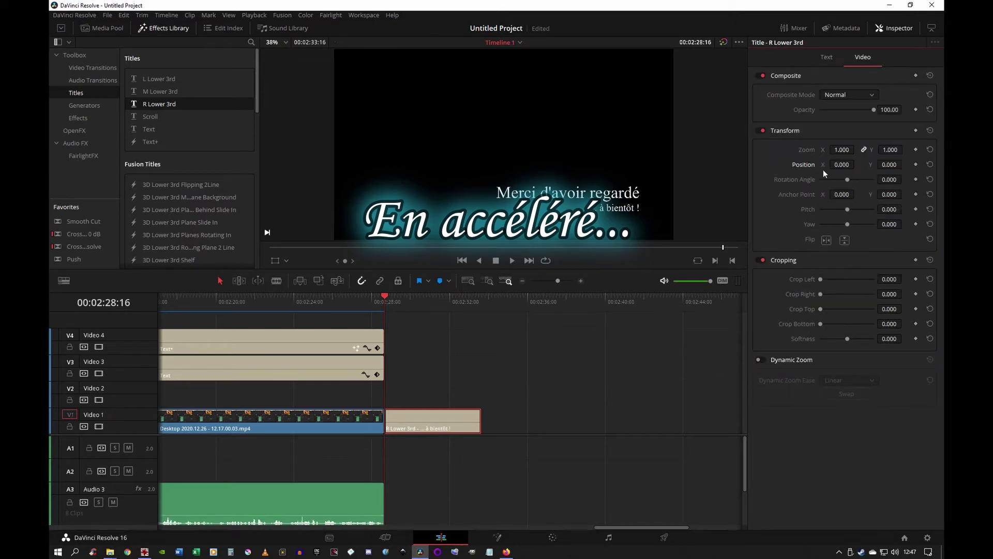
{"action": "mouse_move", "coordinate": [842, 149]}
{"action": "left_mouse_down"}
{"action": "mouse_move", "coordinate": [880, 149]}
{"action": "mouse_move", "coordinate": [807, 165]}
{"action": "left_mouse_up"}
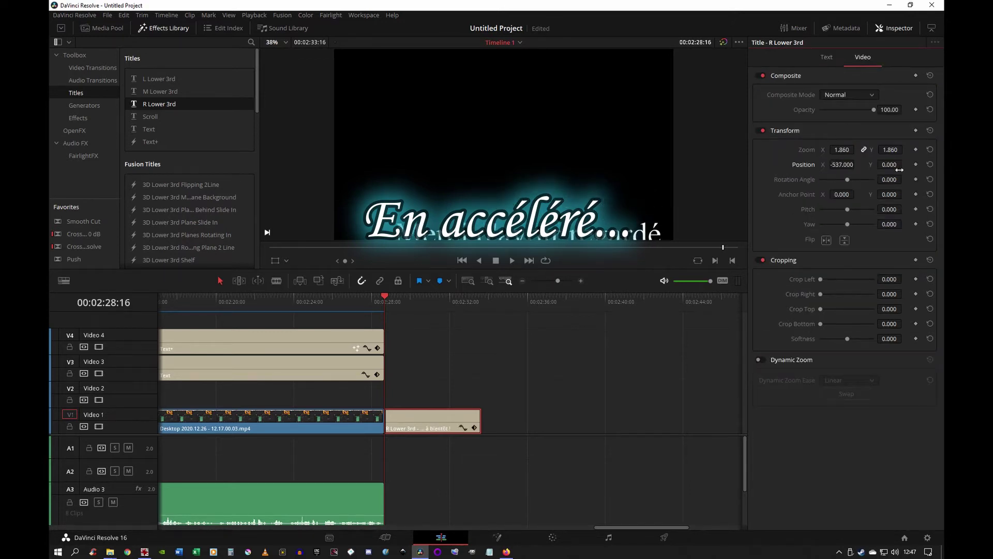
{"action": "left_click_drag", "start_coordinate": [900, 170], "coordinate": [904, 152]}
Change the anchor of '... à bientôt !' and shift it left to centre under the first line.
{"action": "left_click", "coordinate": [827, 57]}
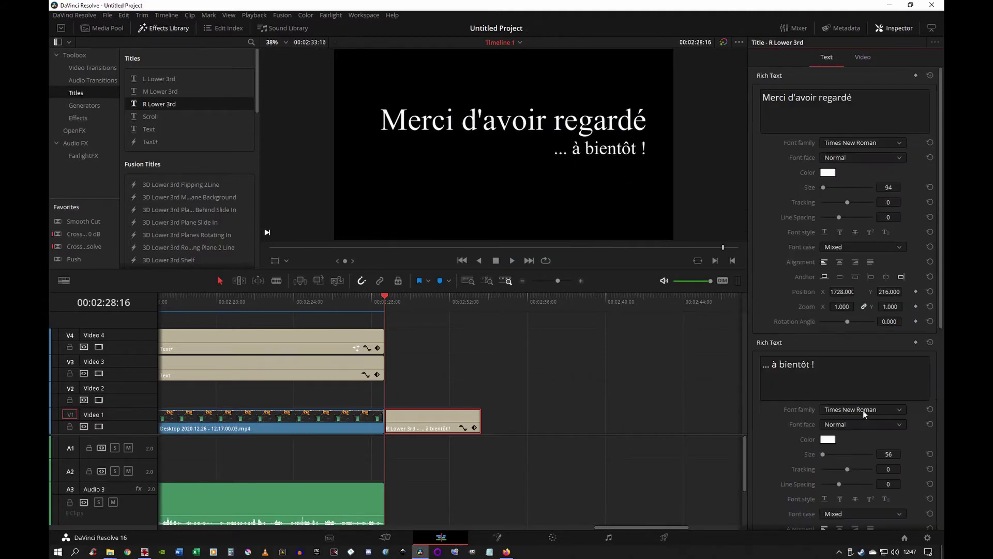
{"action": "scroll", "coordinate": [863, 410], "scroll_direction": "down", "scroll_amount": 3}
{"action": "left_click", "coordinate": [886, 459]}
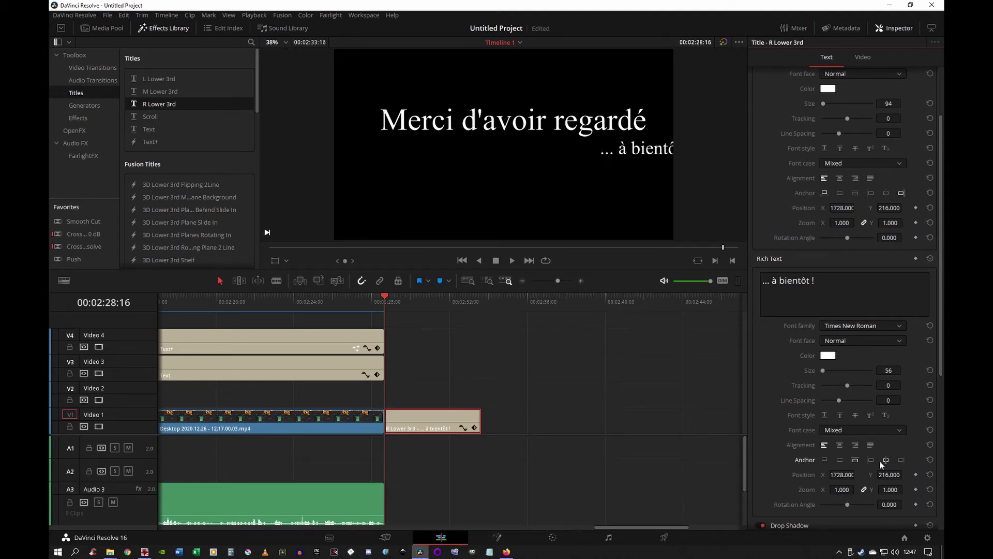
{"action": "left_click", "coordinate": [824, 459]}
{"action": "left_click", "coordinate": [842, 460]}
{"action": "left_click", "coordinate": [855, 460]}
{"action": "left_click", "coordinate": [901, 460]}
{"action": "left_click_drag", "start_coordinate": [849, 474], "coordinate": [863, 473]}
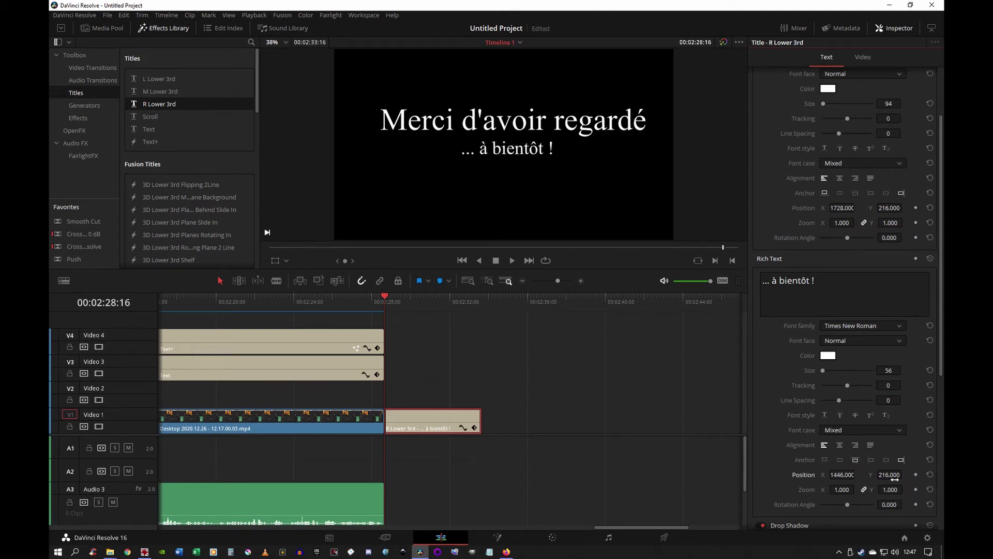
Shrink the whole title to 0.990 zoom and re-centre it near the upper frame.
{"action": "scroll", "coordinate": [858, 418], "scroll_direction": "up", "scroll_amount": 3}
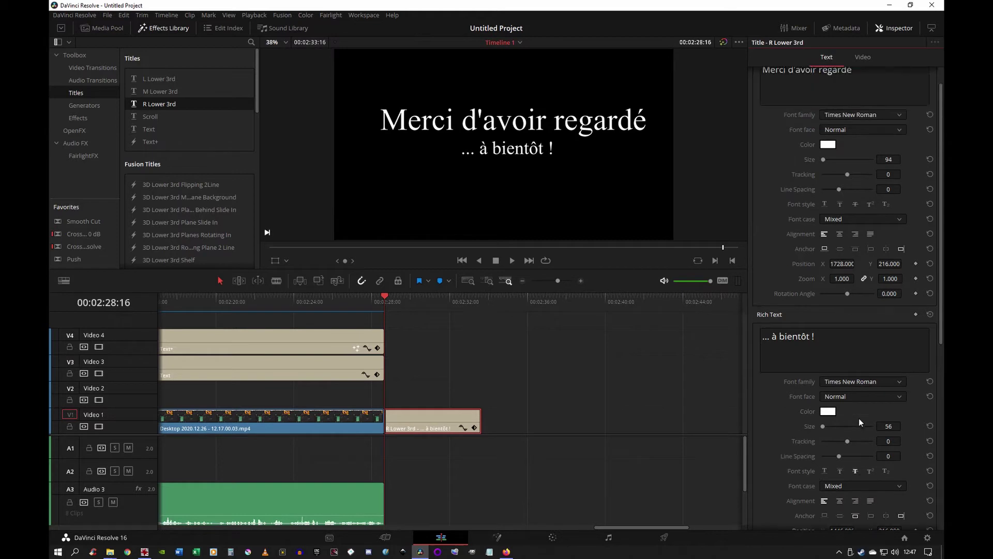
{"action": "scroll", "coordinate": [541, 172], "scroll_direction": "down", "scroll_amount": 1}
{"action": "left_click", "coordinate": [863, 57]}
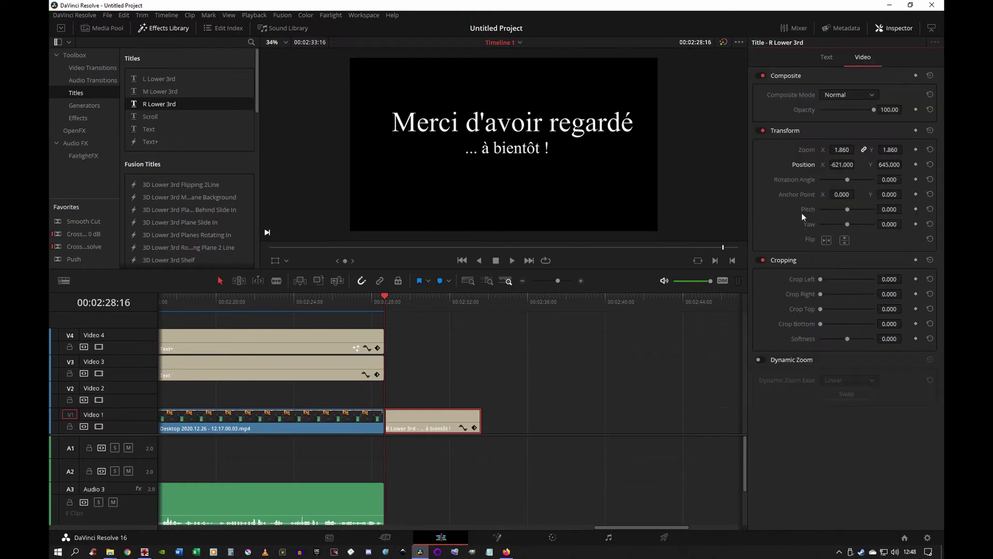
{"action": "mouse_move", "coordinate": [843, 165]}
{"action": "left_mouse_down"}
{"action": "mouse_move", "coordinate": [869, 164]}
{"action": "mouse_move", "coordinate": [830, 150]}
{"action": "mouse_move", "coordinate": [841, 166]}
{"action": "mouse_move", "coordinate": [879, 164]}
{"action": "mouse_move", "coordinate": [857, 164]}
{"action": "left_mouse_up"}
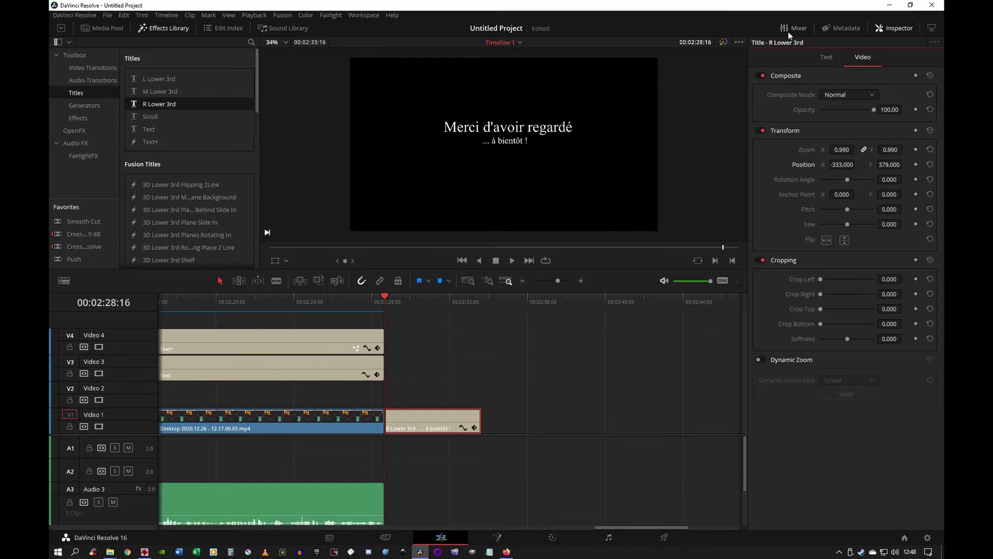
Keyframe the first line's position, bringing it into frame at 1701 by 00:02:29:05, and preview.
{"action": "left_click", "coordinate": [826, 57]}
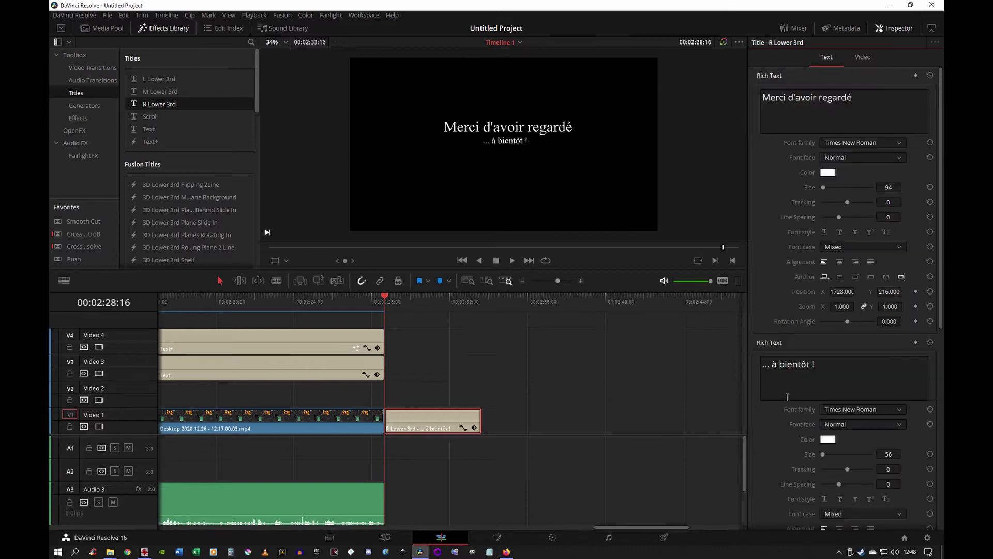
{"action": "left_click", "coordinate": [916, 291]}
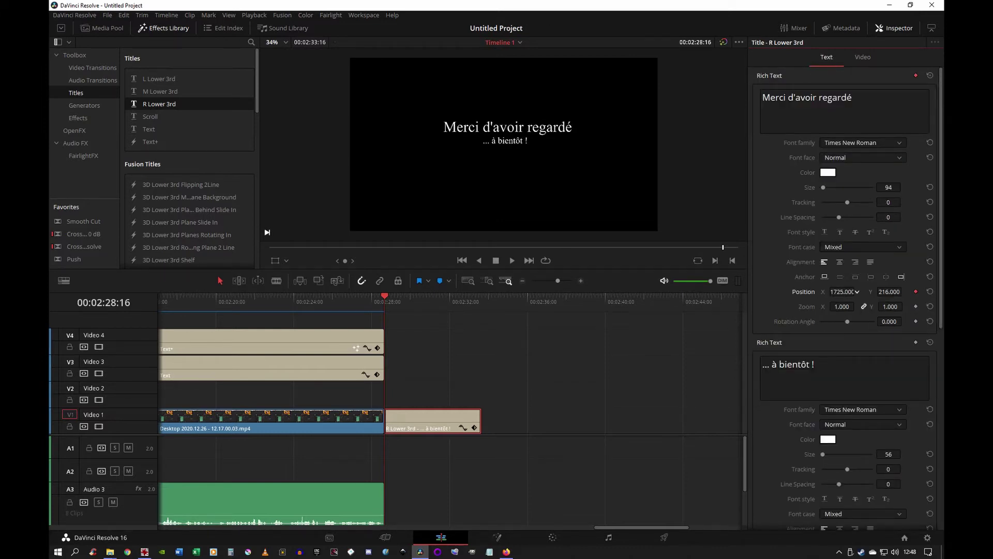
{"action": "left_click", "coordinate": [395, 305]}
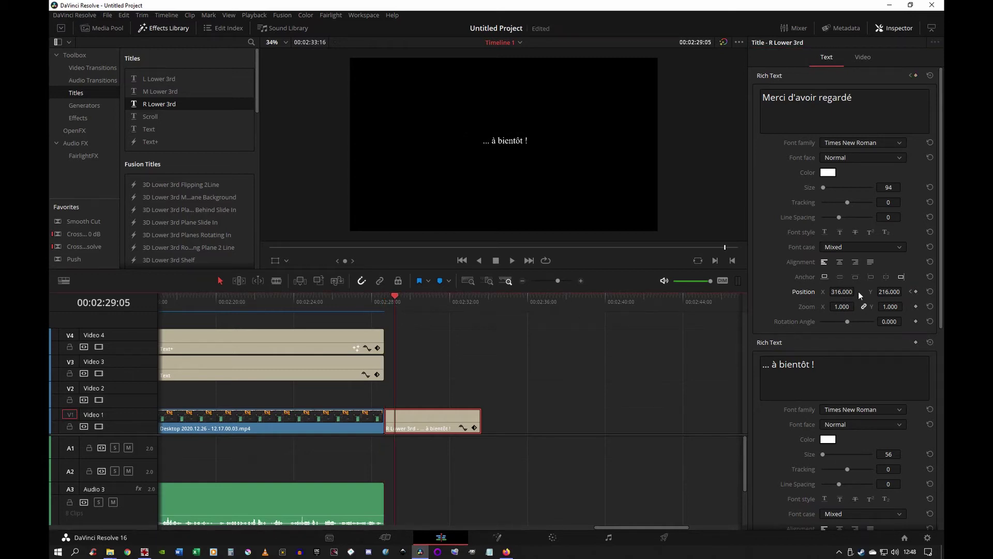
{"action": "left_click_drag", "start_coordinate": [858, 291], "coordinate": [858, 291]}
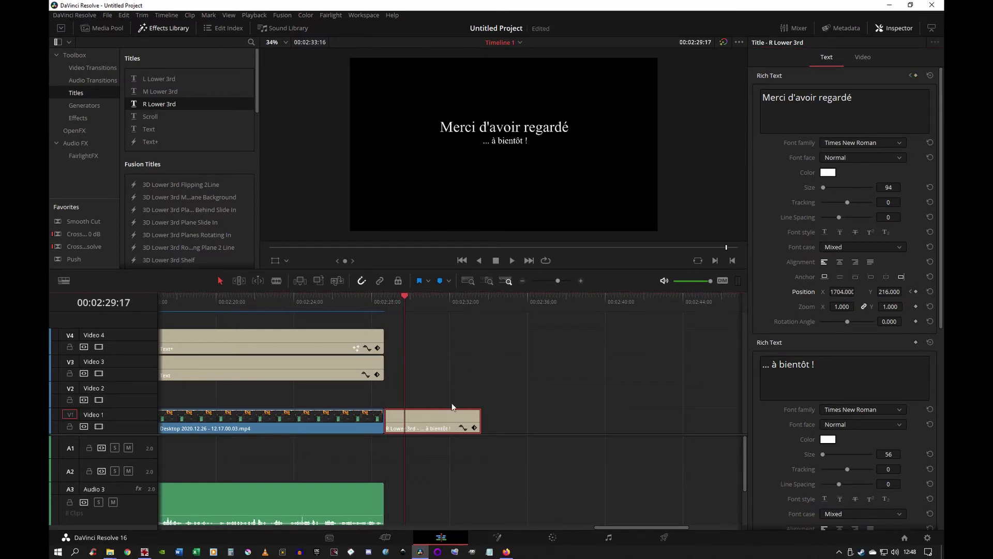
{"action": "left_click", "coordinate": [386, 304]}
{"action": "key", "text": "space"}
{"action": "key", "text": "space"}
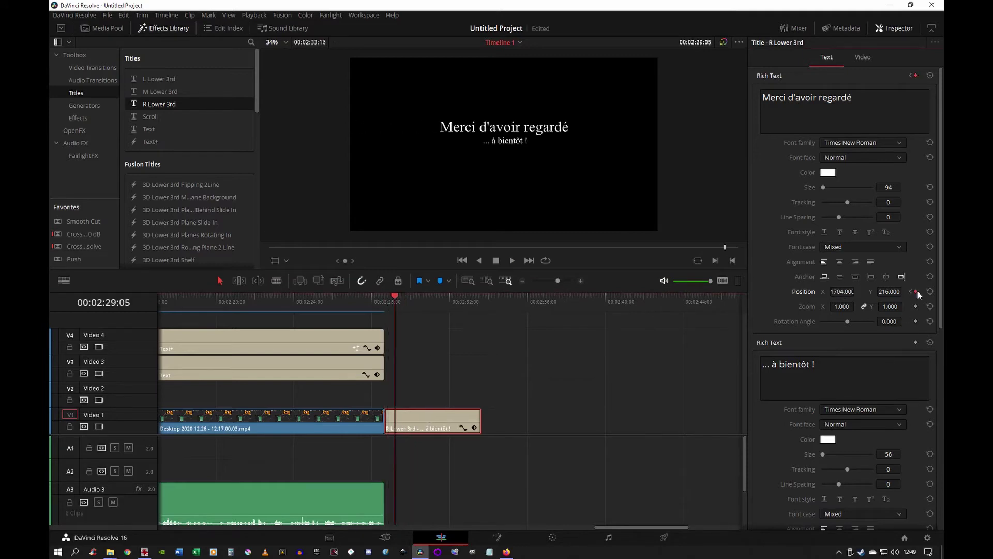
Keyframe '... à bientôt !' to slide in from off-frame right to 1437 by 00:02:29:14, then play back.
{"action": "scroll", "coordinate": [848, 356], "scroll_direction": "down", "scroll_amount": 5}
{"action": "scroll", "coordinate": [856, 362], "scroll_direction": "up", "scroll_amount": 1}
{"action": "left_click", "coordinate": [915, 335]}
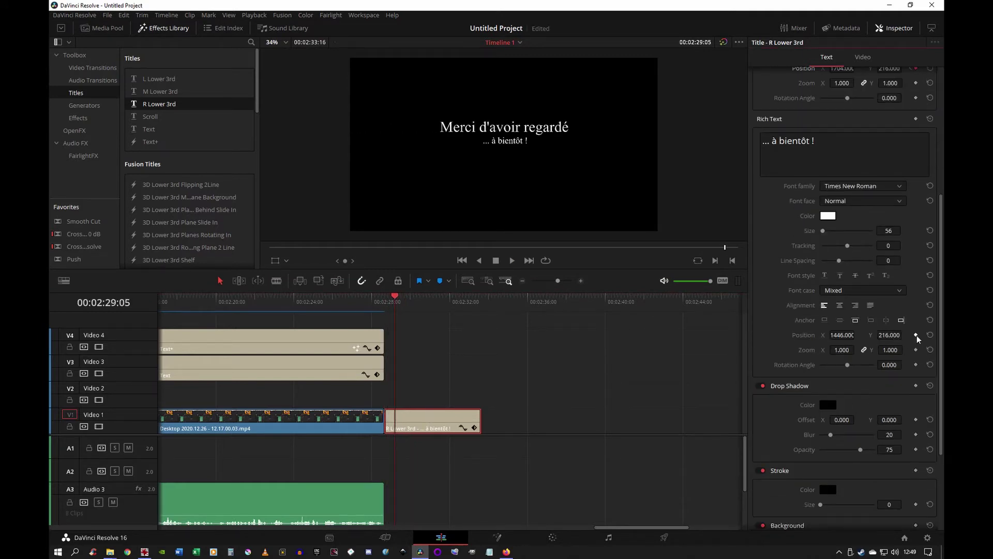
{"action": "left_click_drag", "start_coordinate": [842, 335], "coordinate": [851, 336]}
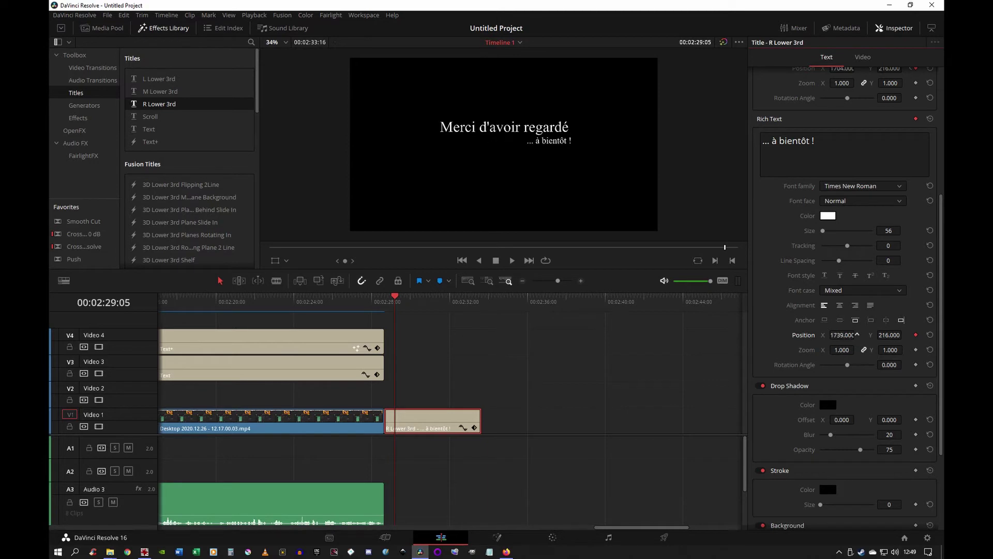
{"action": "left_click", "coordinate": [403, 298]}
{"action": "left_click_drag", "start_coordinate": [845, 338], "coordinate": [857, 335]}
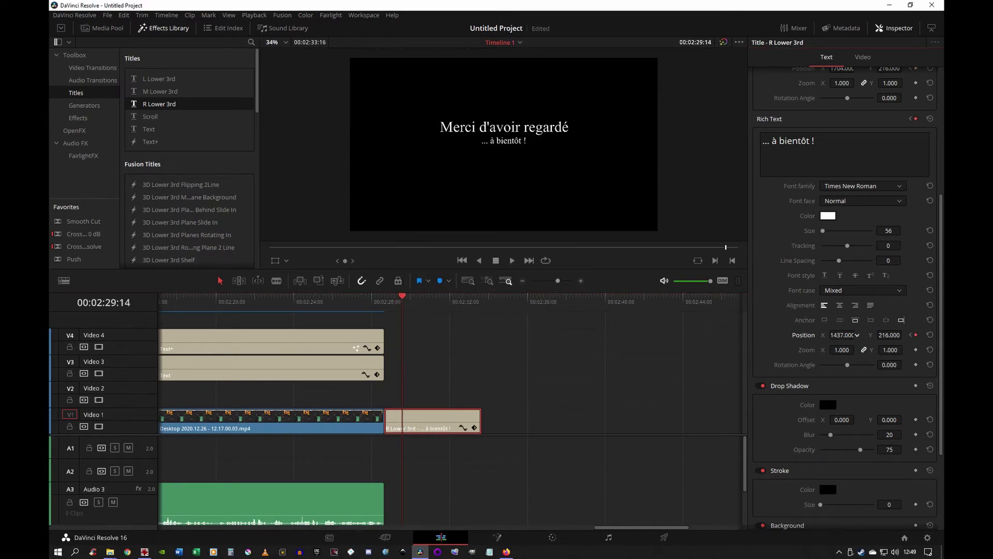
{"action": "key", "text": "space"}
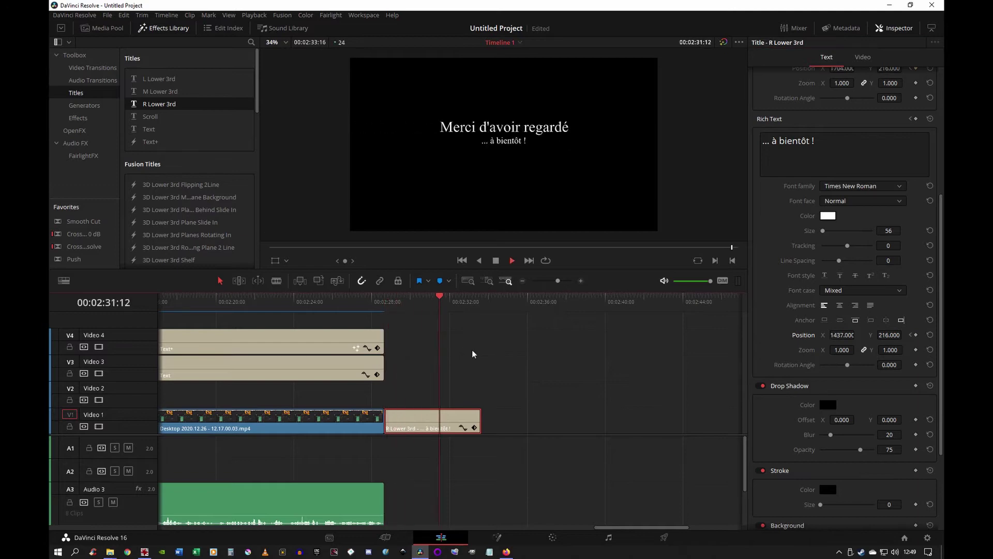
{"action": "left_click", "coordinate": [390, 412]}
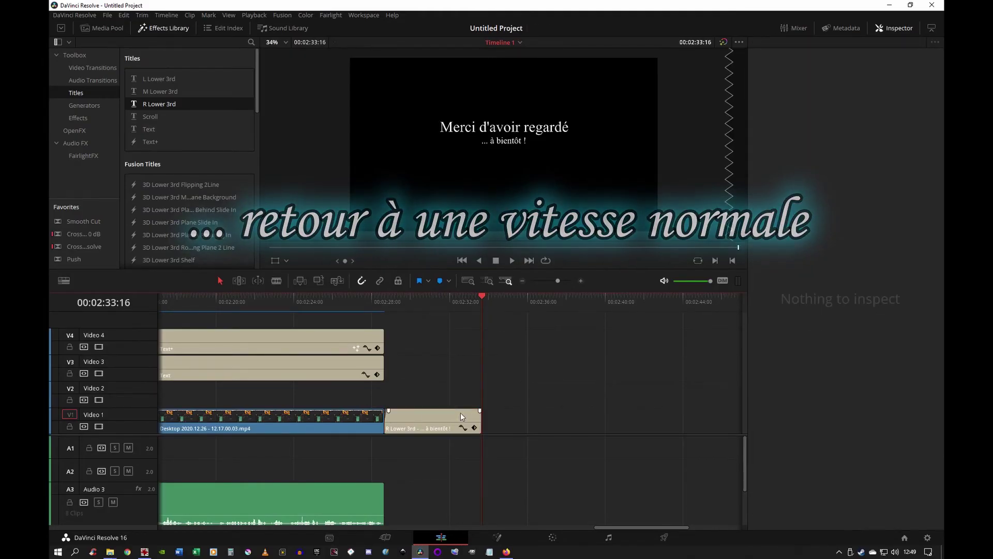
{"action": "left_click", "coordinate": [383, 297]}
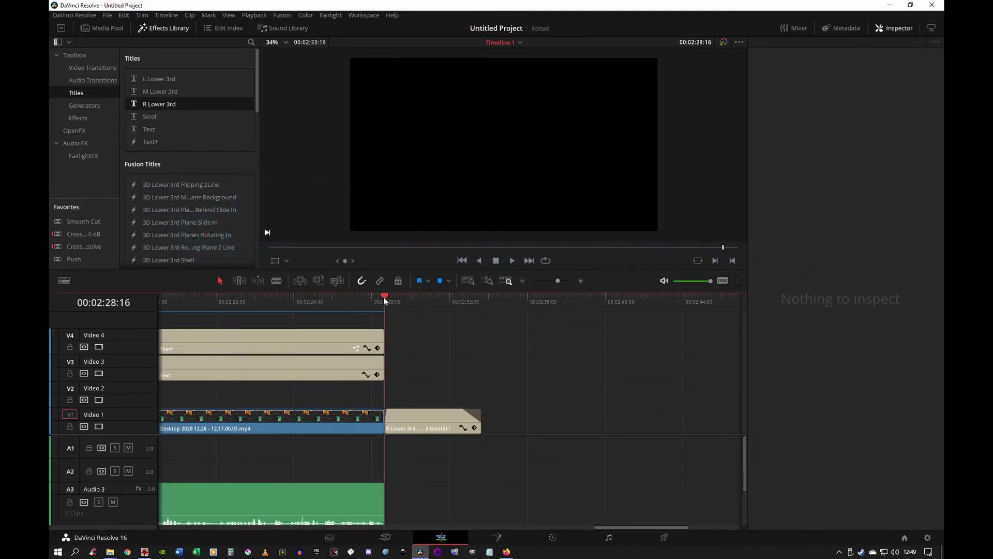
{"action": "key", "text": "space"}
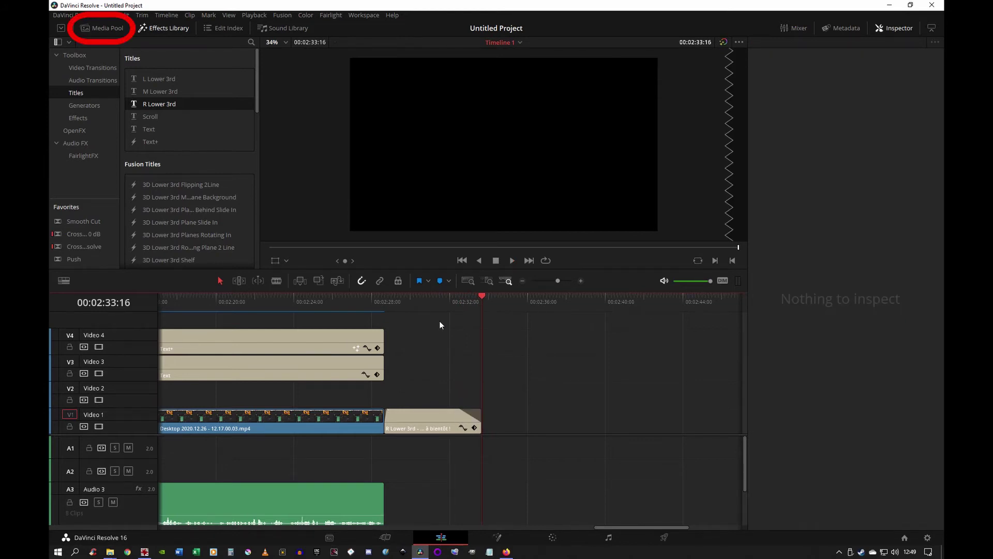
Copy the lower-third title clip from V1 into the Media Pool's Master bin.
{"action": "left_click", "coordinate": [384, 299]}
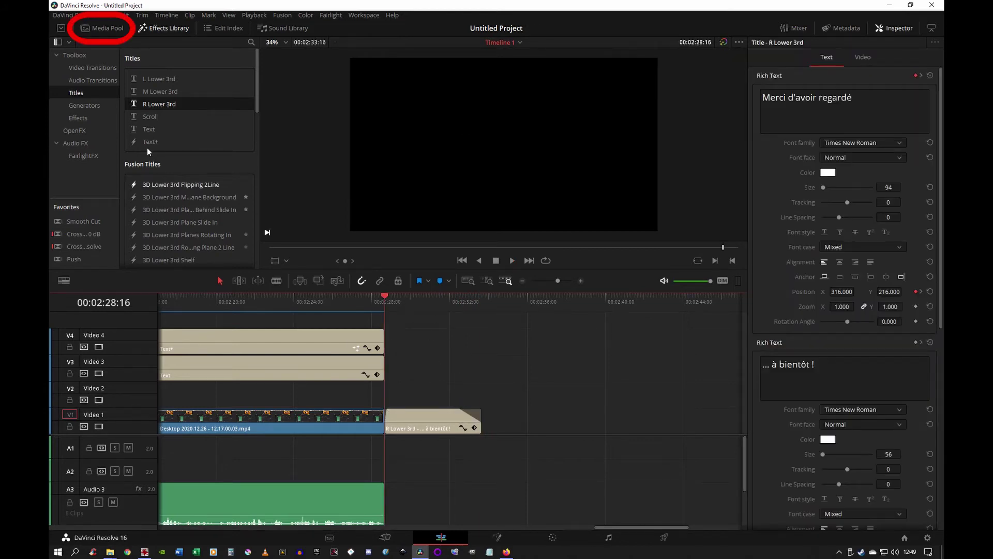
{"action": "left_click", "coordinate": [101, 29]}
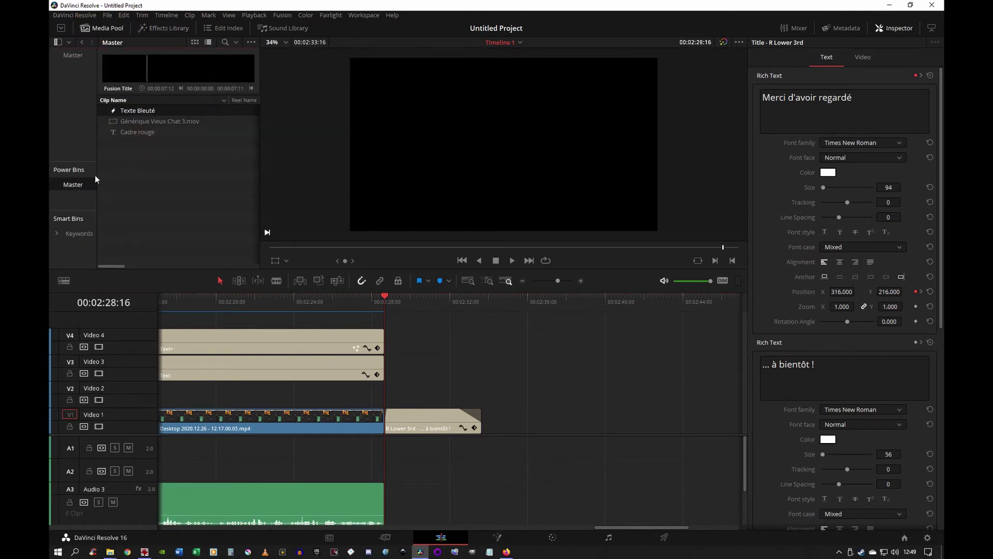
{"action": "left_click_drag", "start_coordinate": [413, 424], "coordinate": [185, 185]}
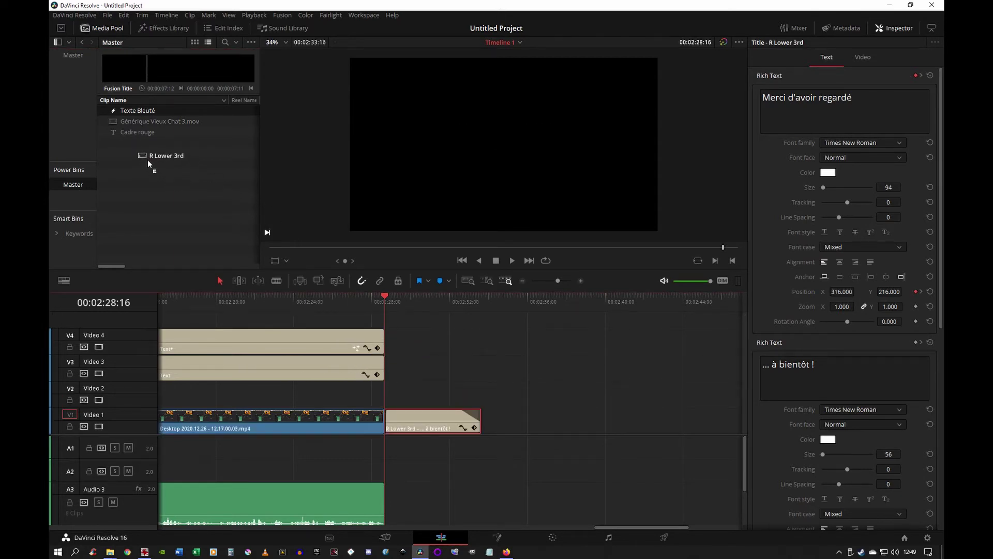
{"action": "left_click_drag", "start_coordinate": [147, 159], "coordinate": [148, 159]}
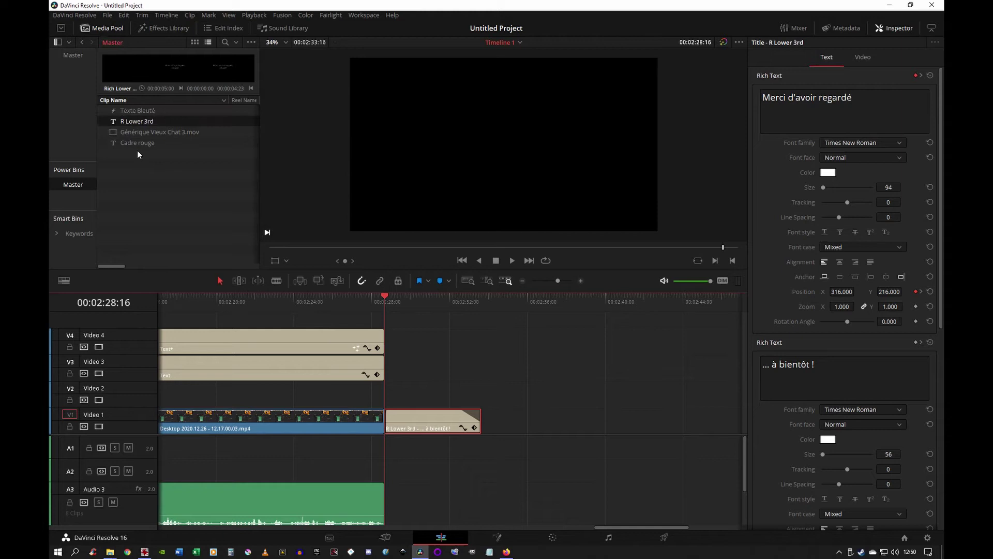
Rename the new bin clip to 'Merci d'avoir regardé'.
{"action": "left_click", "coordinate": [144, 120]}
{"action": "type", "text": "MErci"}
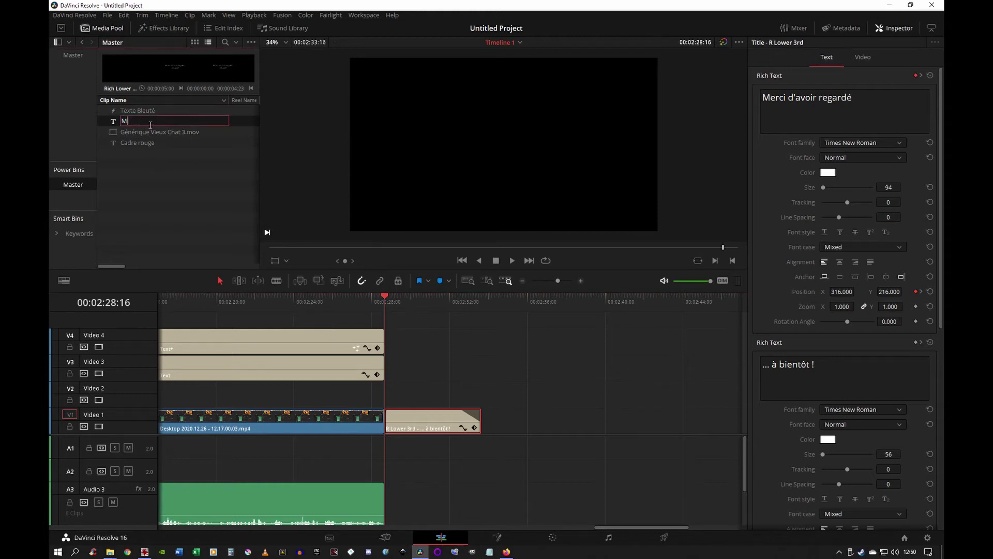
{"action": "type", "text": " d'avoir reg"}
{"action": "type", "text": "ardé"}
{"action": "key", "text": "Return"}
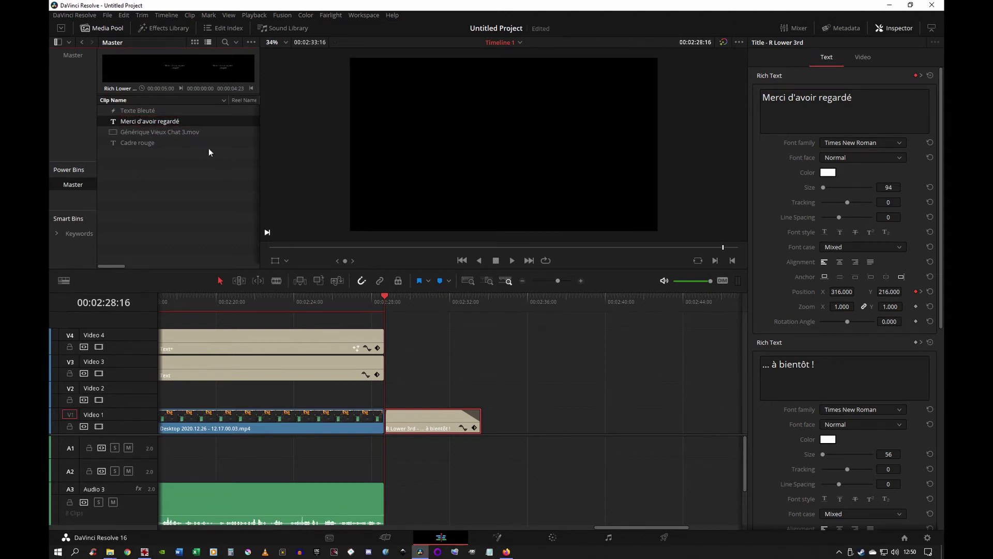
Place the saved title on V1 right after the first lower-third, replacing a misplaced first attempt.
{"action": "mouse_move", "coordinate": [153, 120]}
{"action": "left_mouse_down"}
{"action": "mouse_move", "coordinate": [488, 416]}
{"action": "mouse_move", "coordinate": [441, 416]}
{"action": "left_mouse_up"}
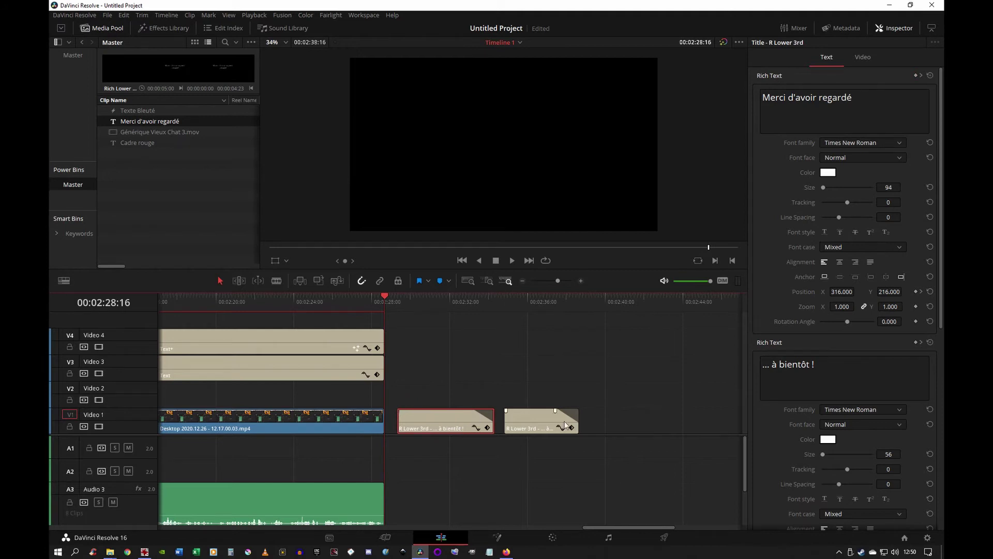
{"action": "left_click", "coordinate": [521, 419]}
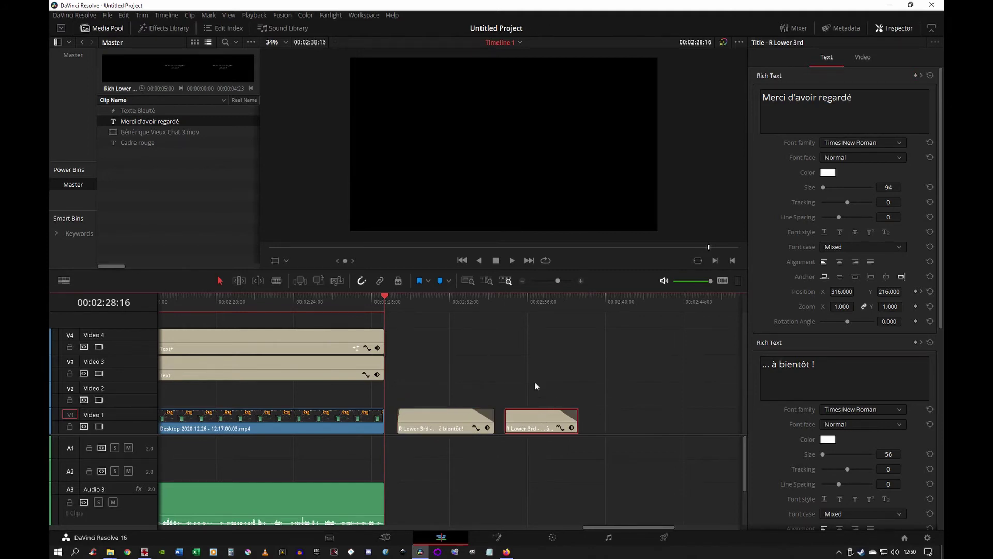
{"action": "key", "text": "Delete"}
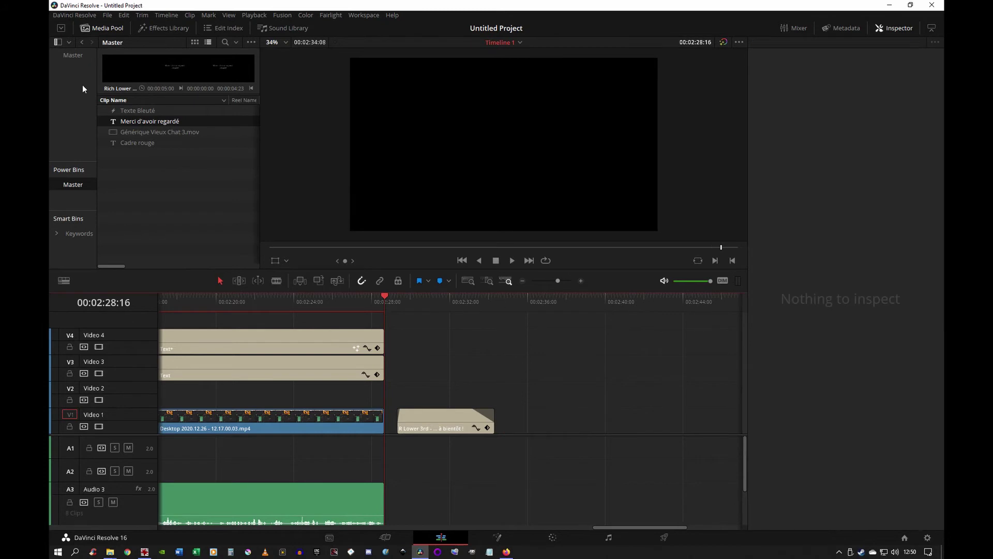
{"action": "left_click_drag", "start_coordinate": [150, 122], "coordinate": [515, 426]}
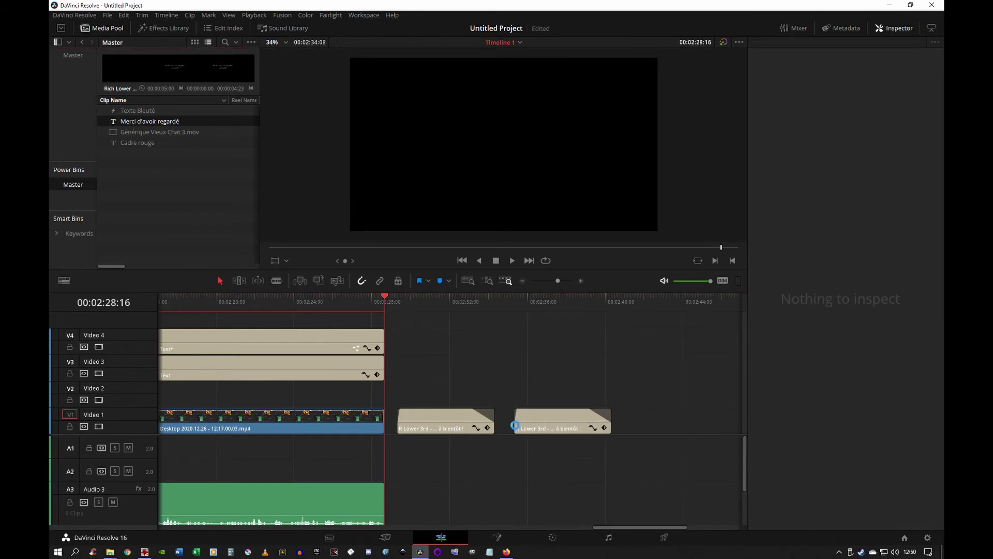
Undo the extra title, move the lower-third onto a new Video 5 track, and play into it.
{"action": "key", "text": "ctrl+z"}
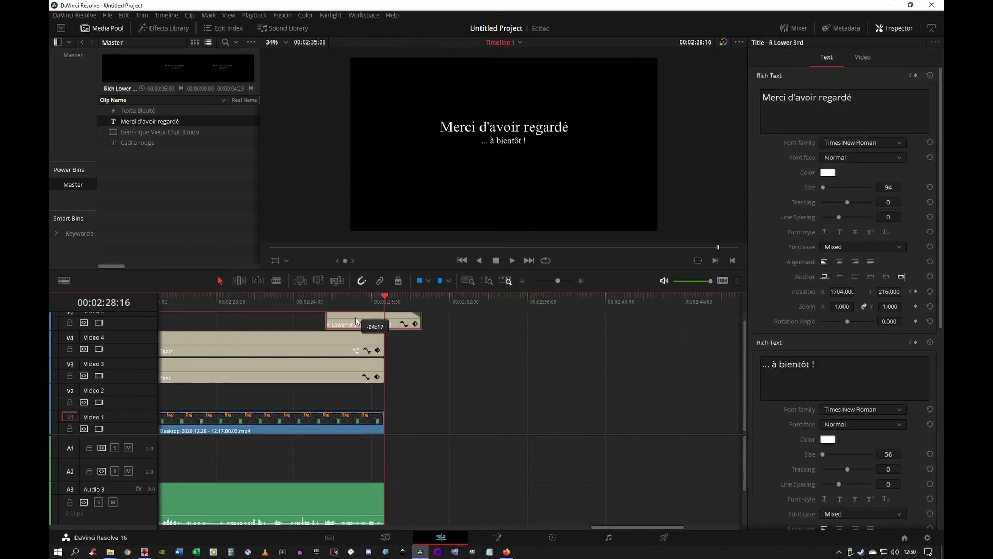
{"action": "mouse_move", "coordinate": [448, 415]}
{"action": "left_mouse_down"}
{"action": "mouse_move", "coordinate": [333, 315]}
{"action": "mouse_move", "coordinate": [246, 303]}
{"action": "left_mouse_up"}
{"action": "left_click", "coordinate": [287, 303]}
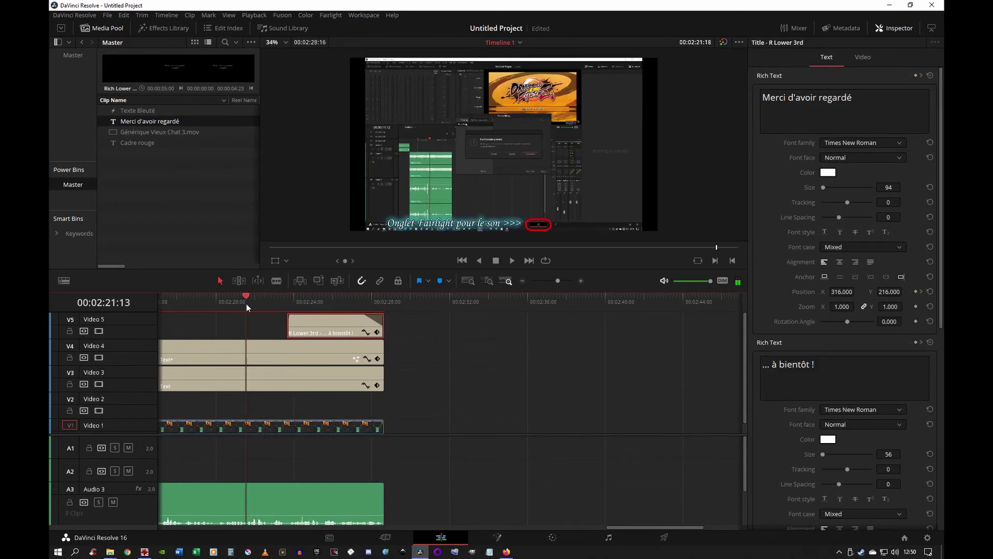
{"action": "key", "text": "space"}
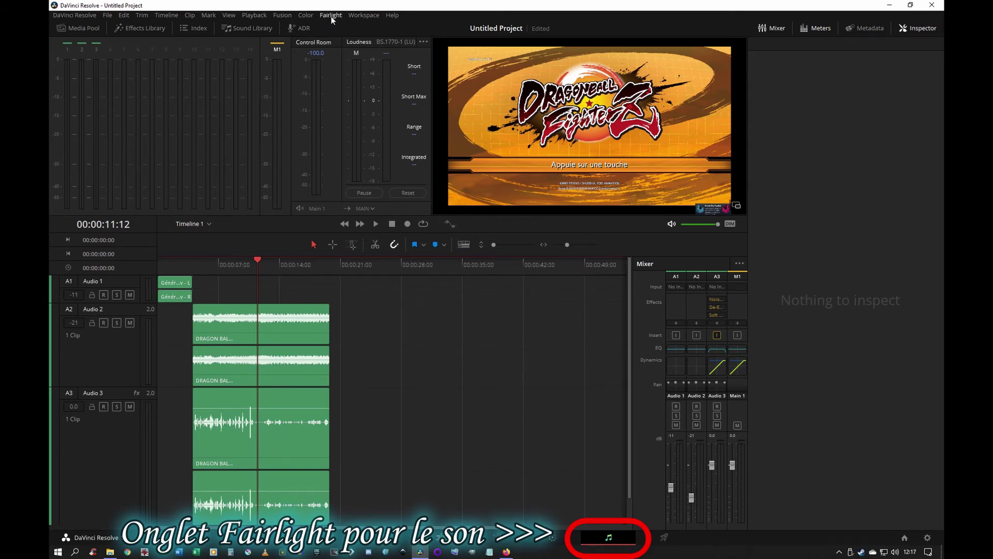
Open the Fairlight Presets Library and filter it through Equalizer and Dynamics to Full Console presets.
{"action": "left_click", "coordinate": [332, 16]}
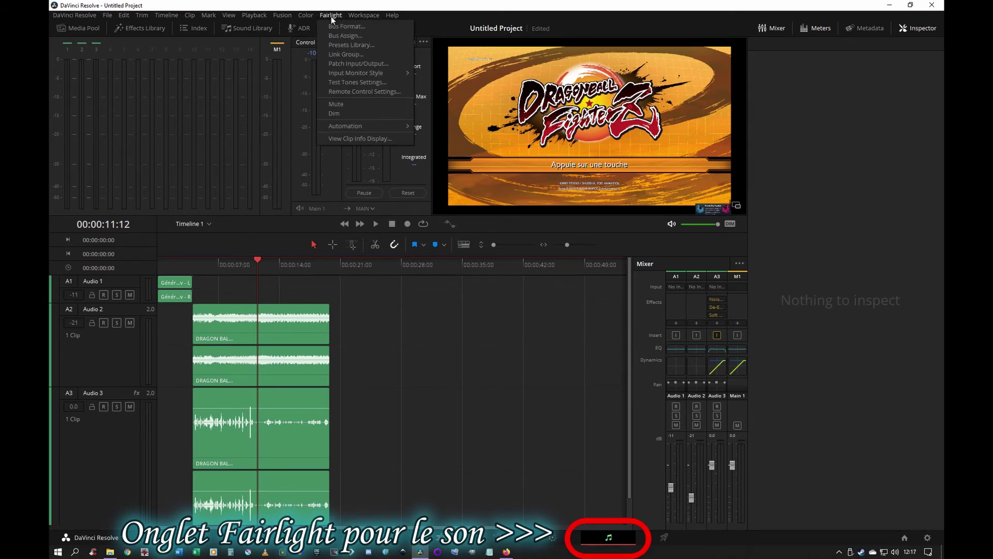
{"action": "left_click", "coordinate": [354, 45]}
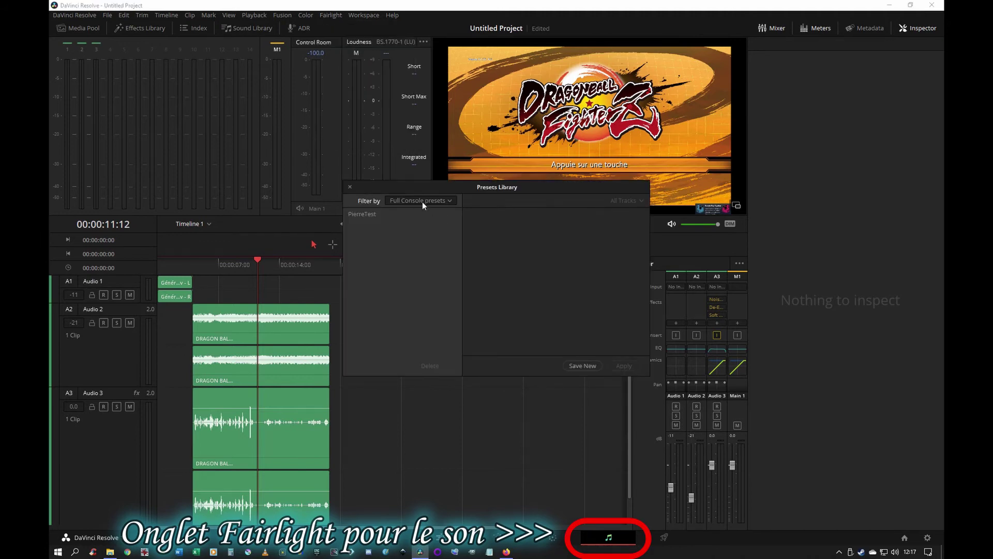
{"action": "left_click", "coordinate": [449, 200]}
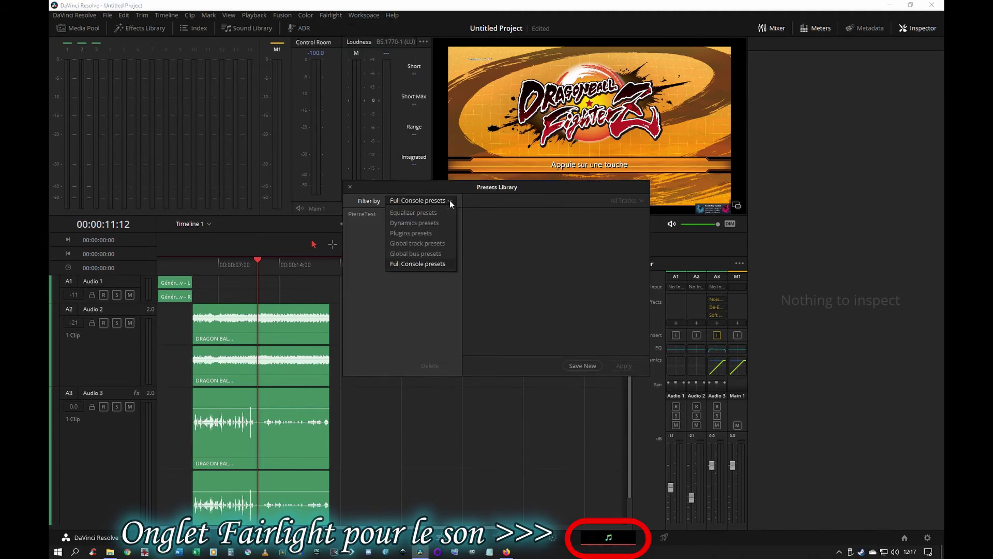
{"action": "left_click", "coordinate": [426, 212]}
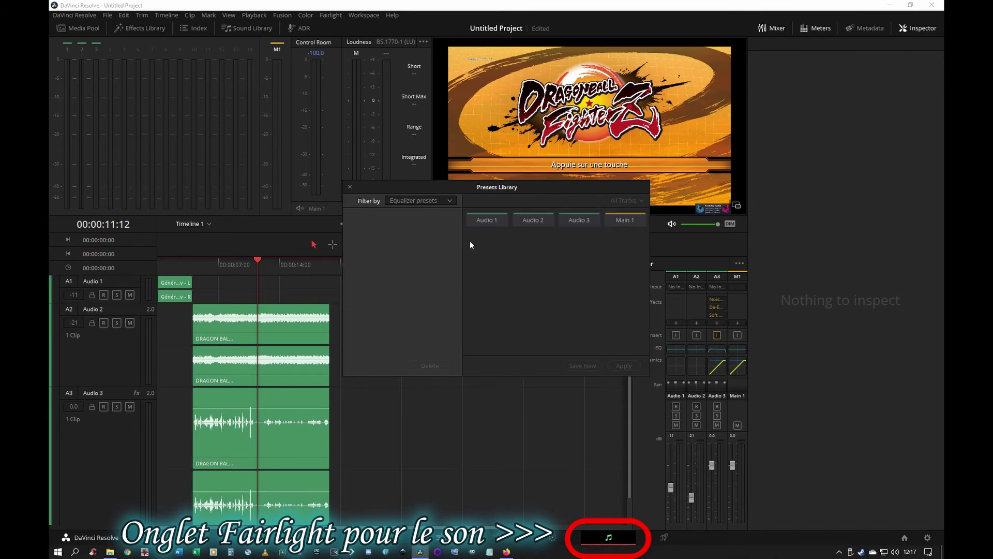
{"action": "left_click", "coordinate": [450, 203]}
{"action": "left_click", "coordinate": [421, 223]}
{"action": "left_click", "coordinate": [451, 203]}
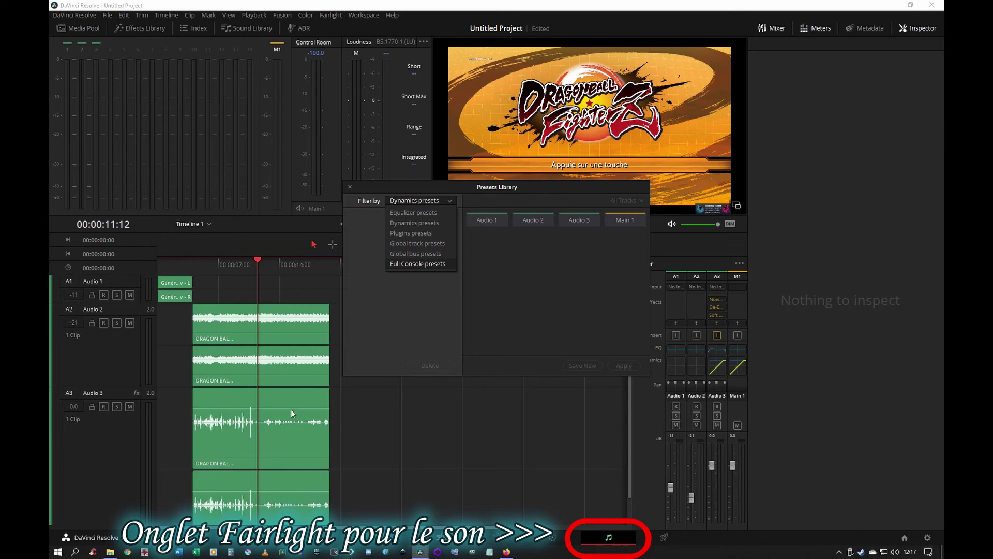
{"action": "left_click", "coordinate": [407, 265]}
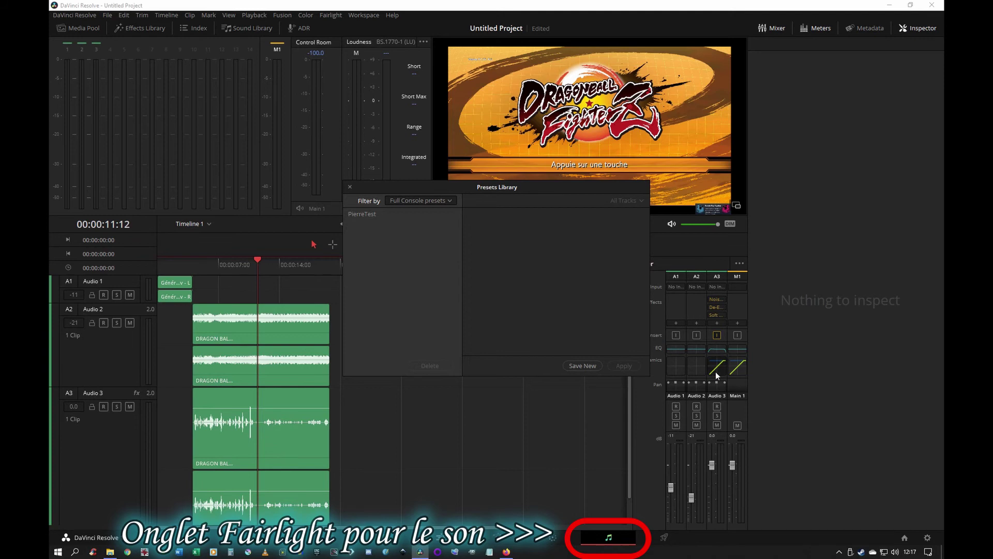
Pick the saved full console preset for the mixer and close the Presets Library.
{"action": "scroll", "coordinate": [714, 379], "scroll_direction": "down", "scroll_amount": 1}
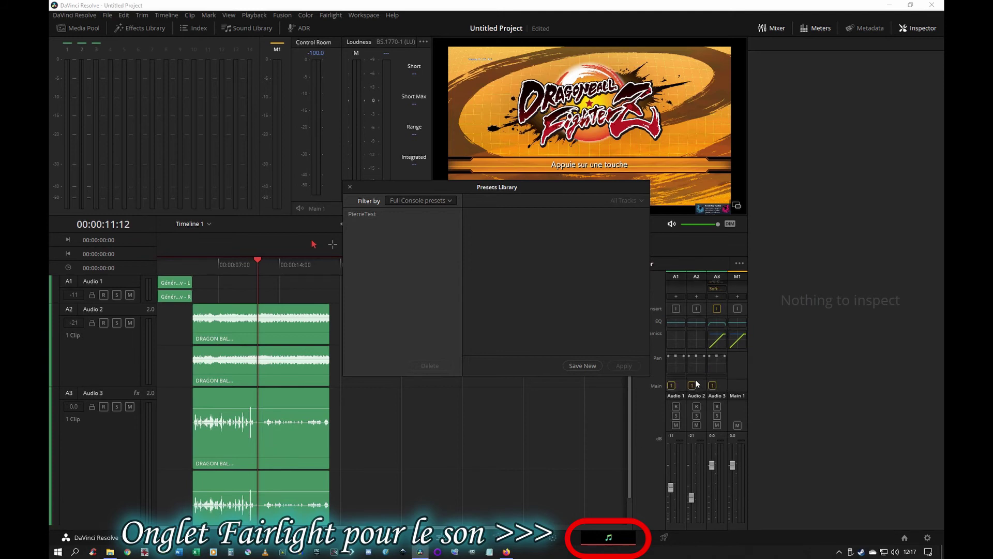
{"action": "left_click", "coordinate": [377, 219]}
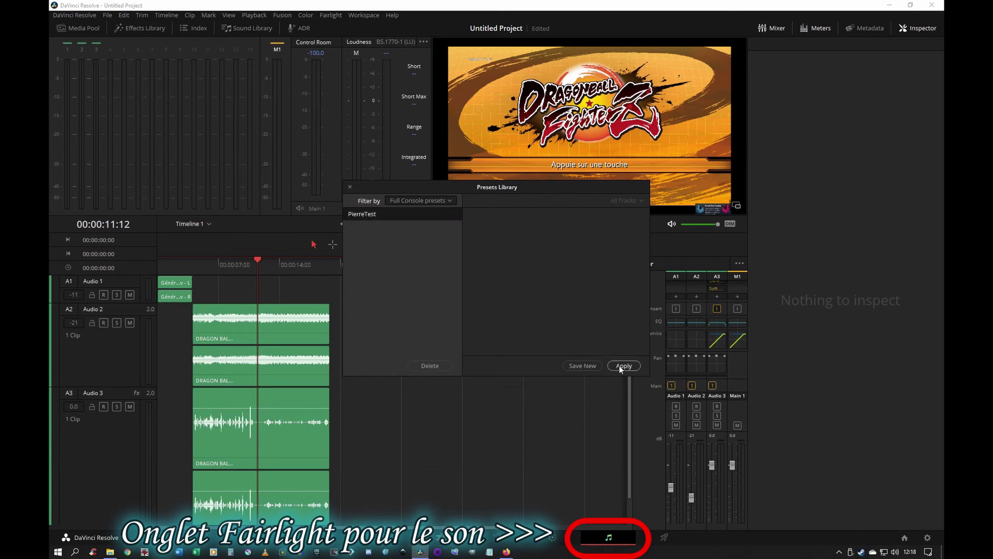
{"action": "left_click", "coordinate": [350, 186]}
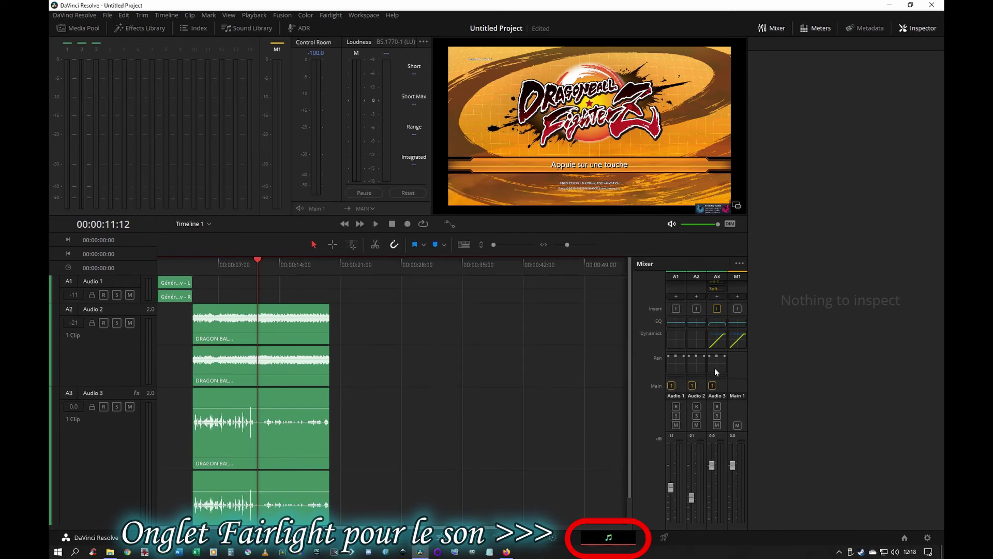
Inspect the Audio 3 equalizer and dynamics settings, then close both windows.
{"action": "left_click", "coordinate": [722, 325]}
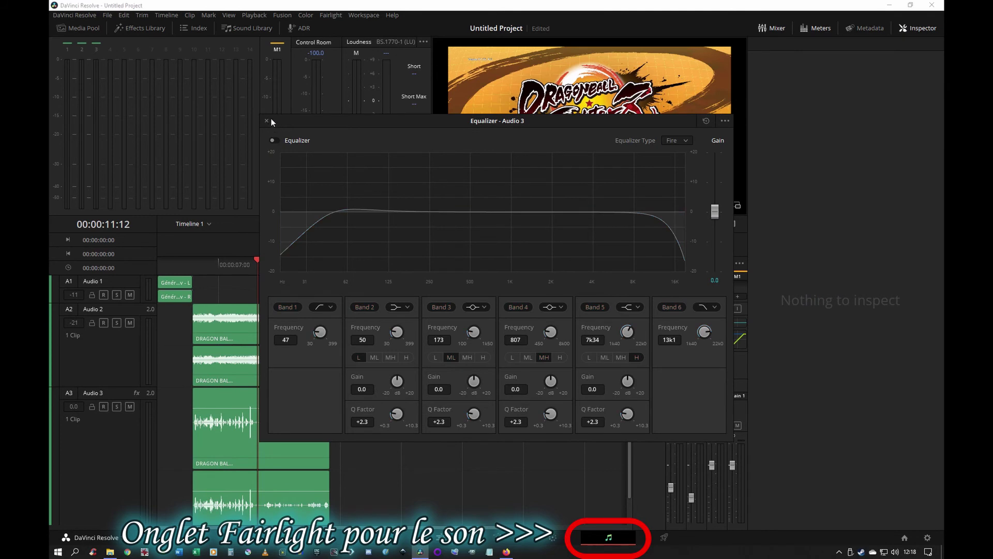
{"action": "left_click", "coordinate": [267, 121]}
{"action": "double_click", "coordinate": [708, 345]}
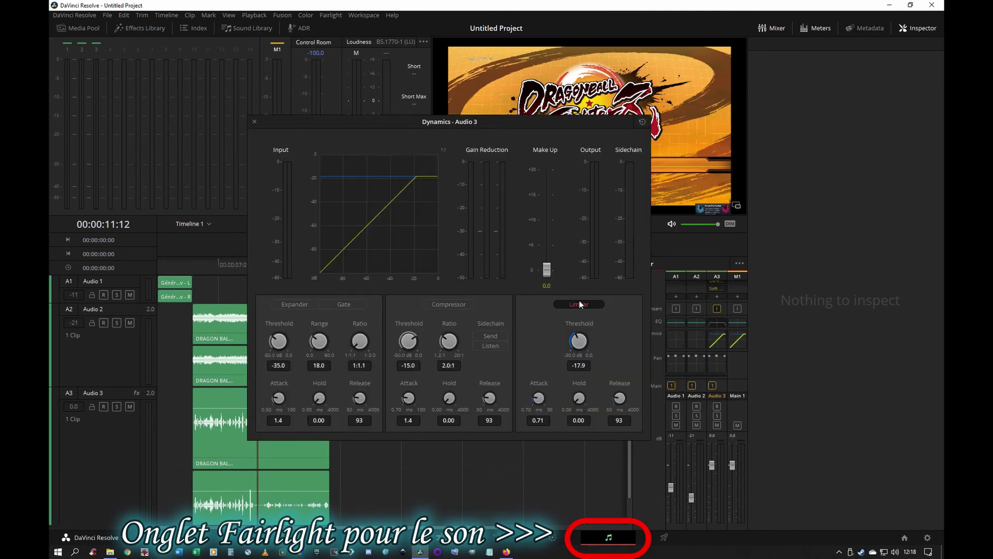
{"action": "left_click", "coordinate": [253, 122]}
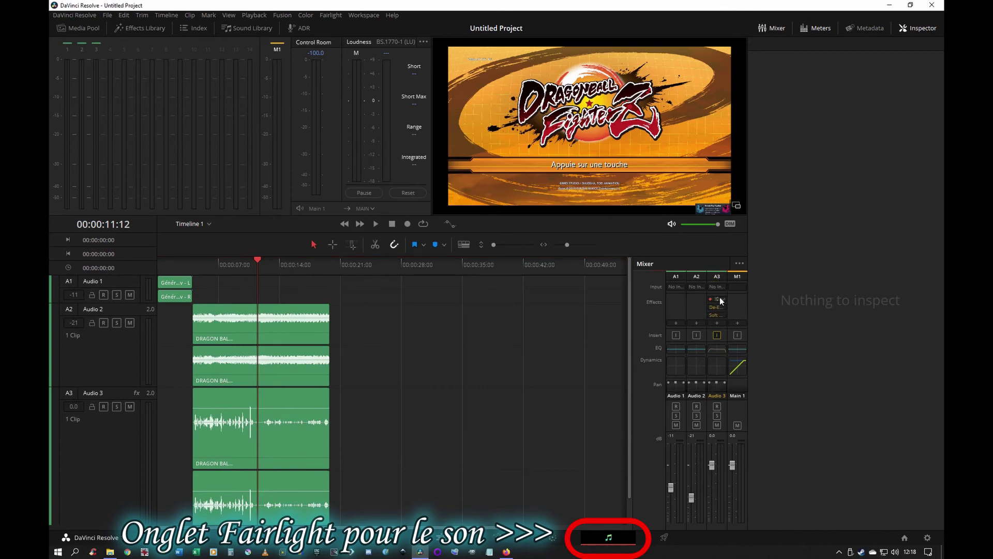
Delete all three effect plugins from Audio 3 and reset its EQ curve flat.
{"action": "right_click", "coordinate": [719, 306]}
{"action": "left_click", "coordinate": [732, 310]}
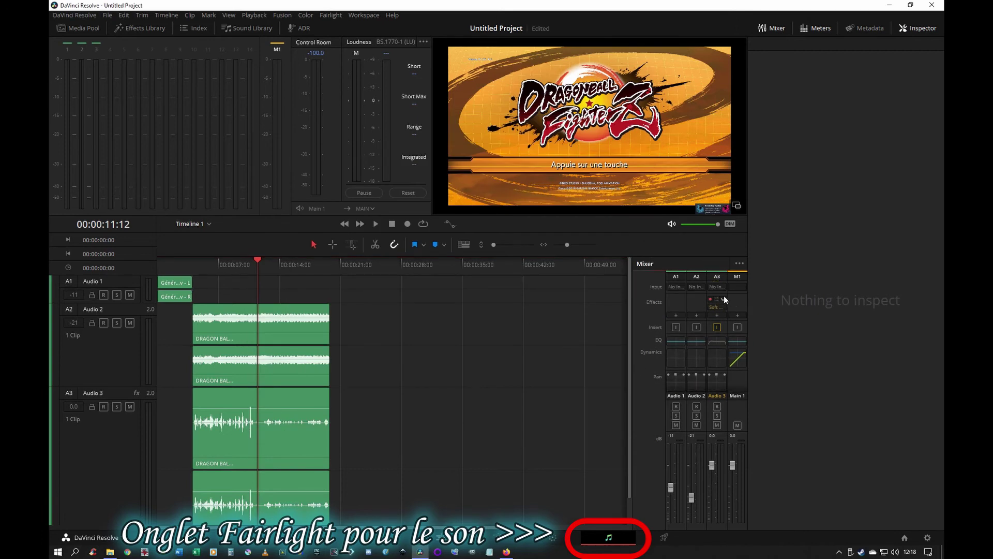
{"action": "right_click", "coordinate": [724, 297]}
{"action": "left_click", "coordinate": [737, 308]}
{"action": "right_click", "coordinate": [723, 299]}
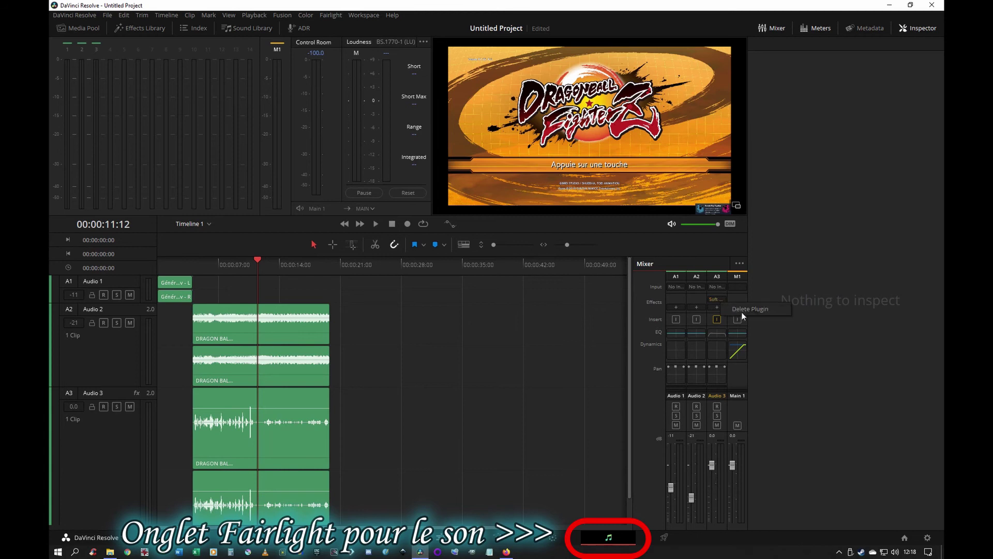
{"action": "left_click", "coordinate": [741, 312]}
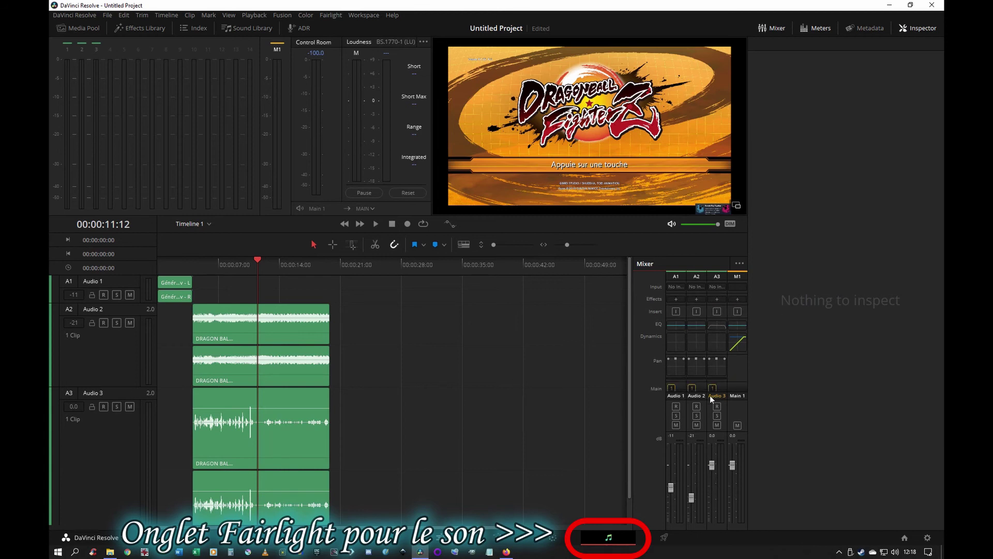
{"action": "double_click", "coordinate": [718, 327]}
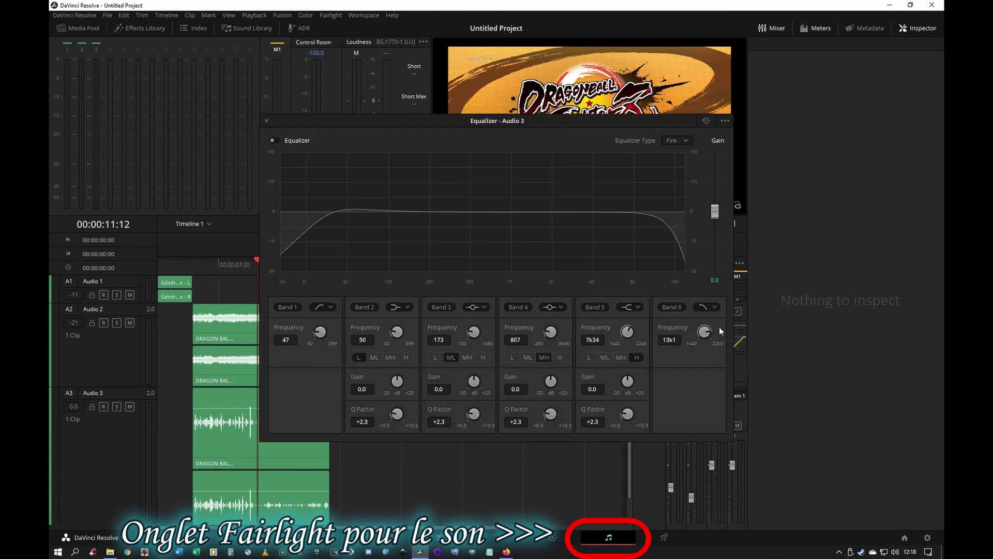
{"action": "left_click", "coordinate": [707, 121]}
Close the EQ, save the project, and open the Presets Library filtered to Full Console presets.
{"action": "left_click", "coordinate": [266, 121]}
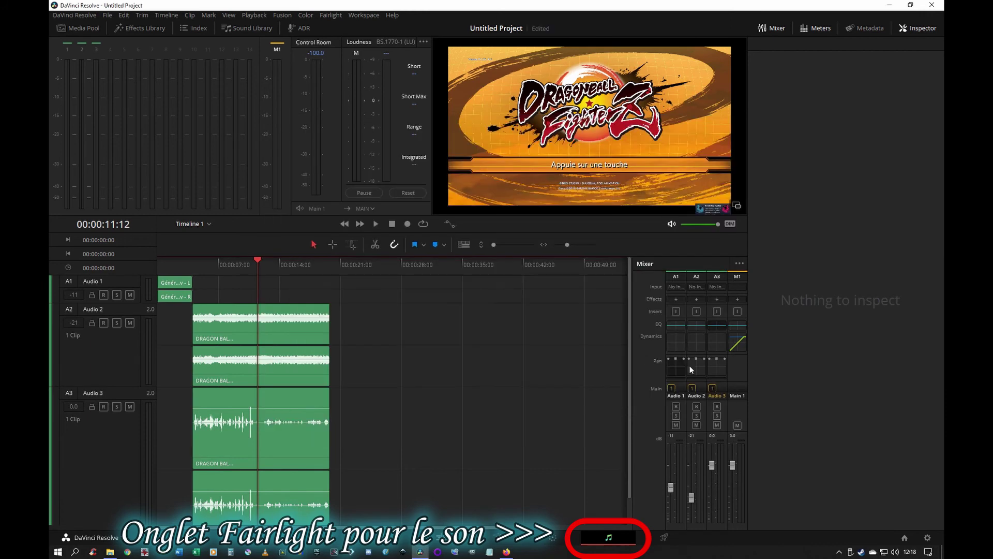
{"action": "key", "text": "ctrl+s"}
{"action": "left_click", "coordinate": [327, 17]}
{"action": "left_click", "coordinate": [352, 45]}
{"action": "left_click", "coordinate": [432, 200]}
{"action": "left_click", "coordinate": [361, 231]}
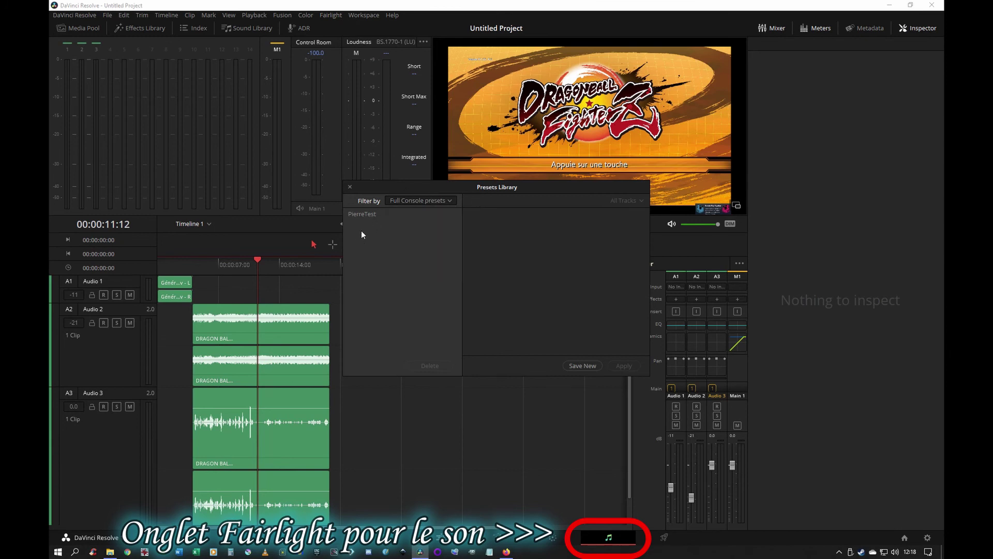
{"action": "left_click", "coordinate": [408, 201]}
{"action": "left_click", "coordinate": [402, 265]}
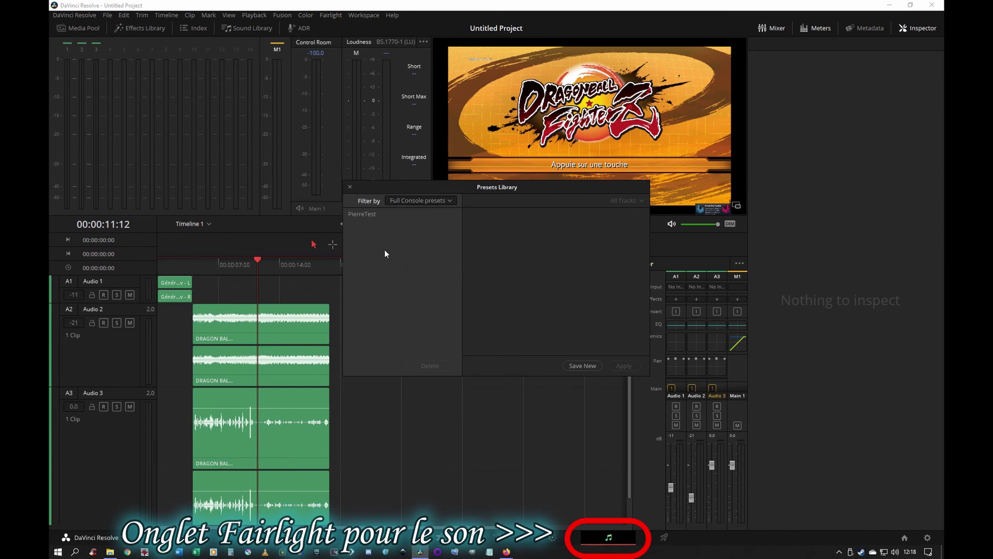
Apply the PierreTest full console preset to the mixer and close the library.
{"action": "left_click", "coordinate": [364, 215]}
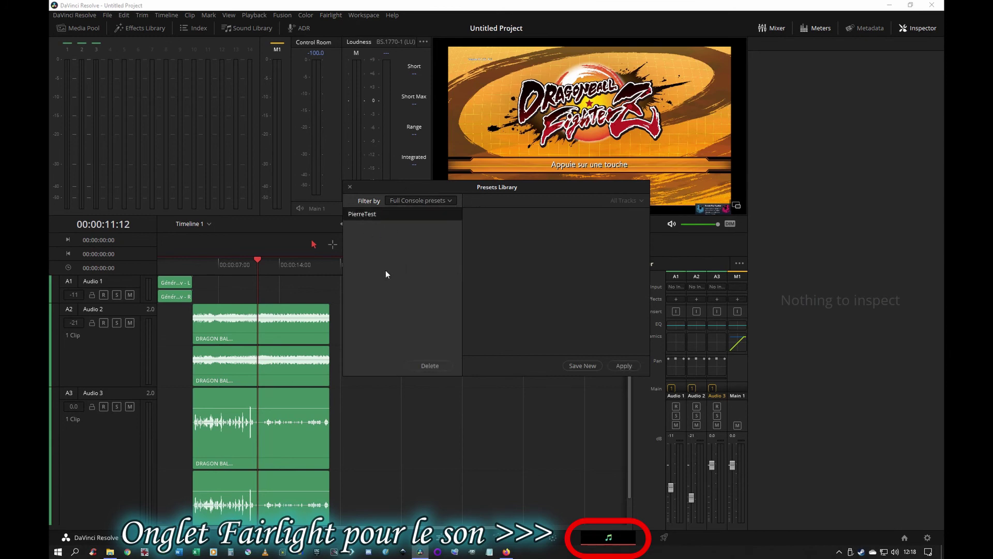
{"action": "left_click", "coordinate": [623, 366]}
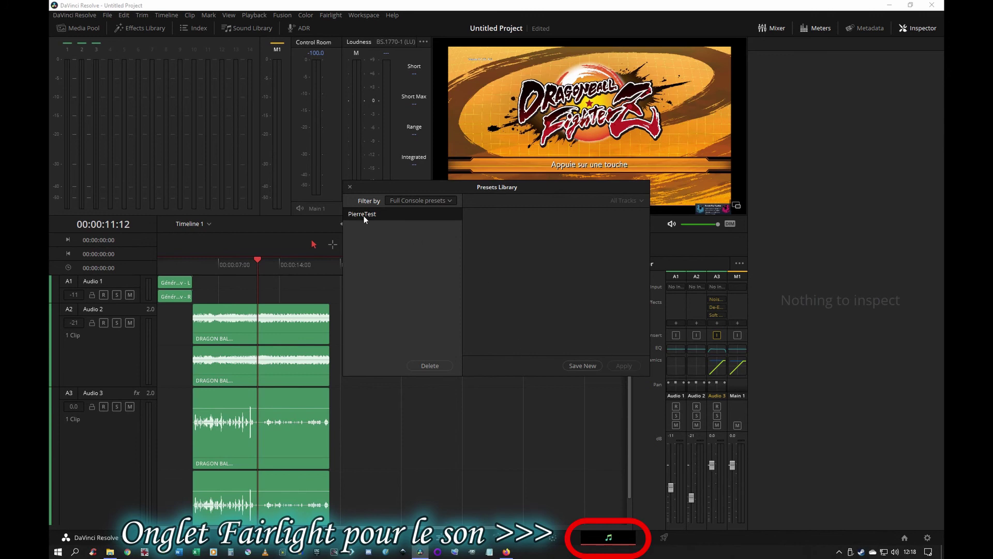
{"action": "left_click", "coordinate": [351, 188]}
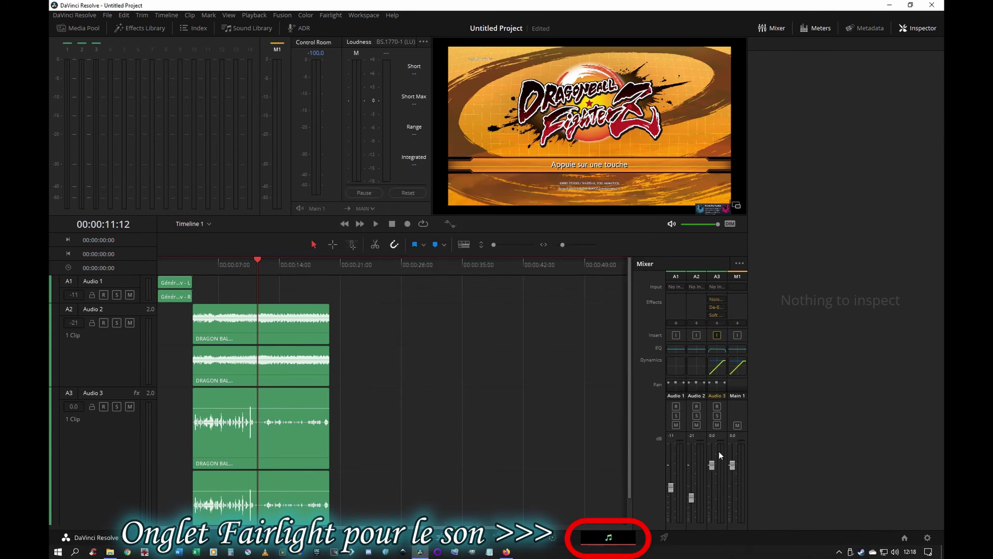
{"action": "left_click", "coordinate": [330, 16]}
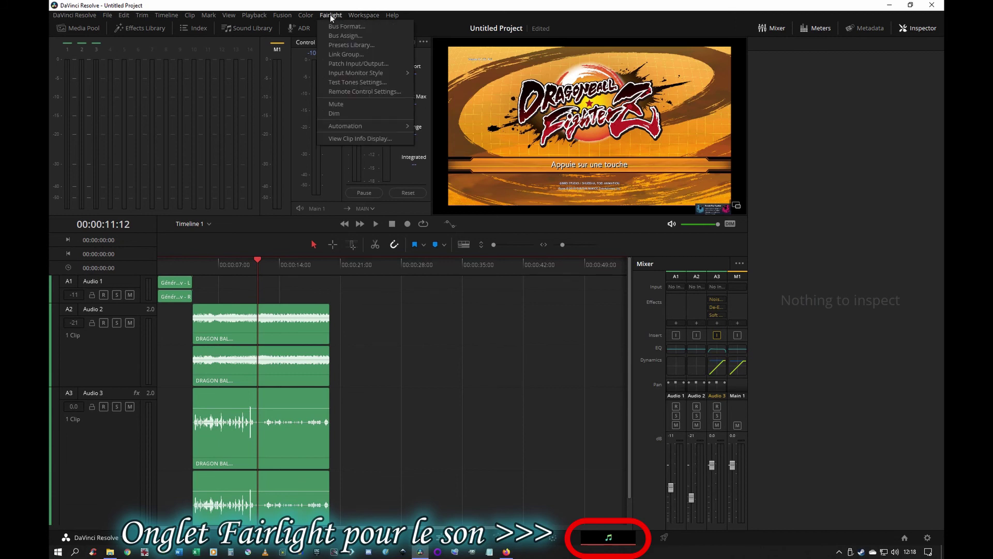
{"action": "left_click", "coordinate": [343, 46]}
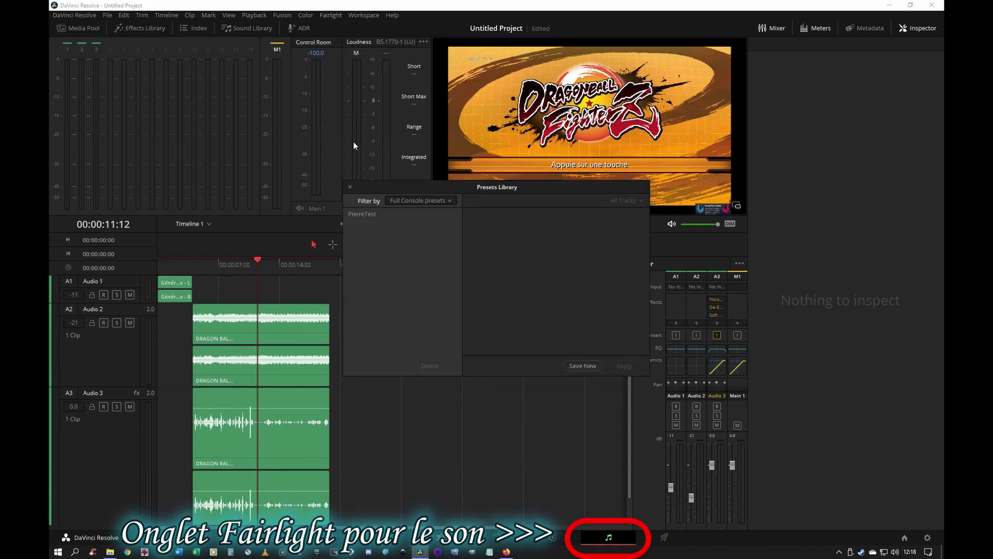
{"action": "left_click", "coordinate": [445, 200]}
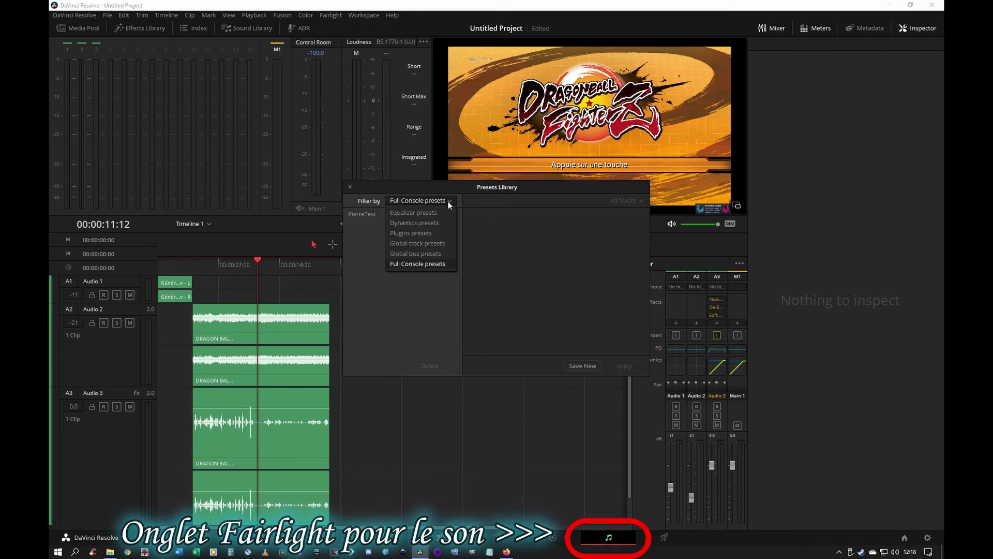
{"action": "left_click", "coordinate": [411, 265]}
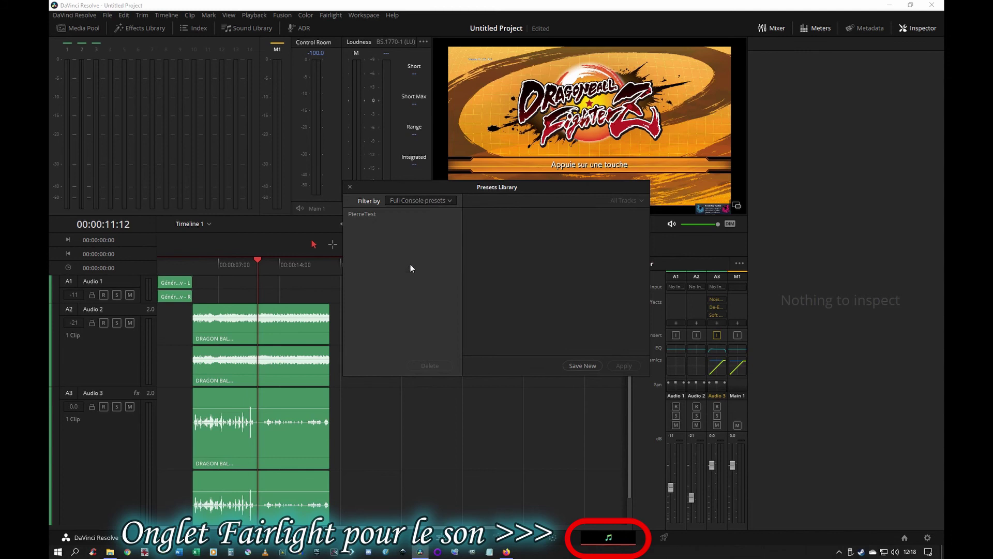
{"action": "left_click", "coordinate": [579, 367]}
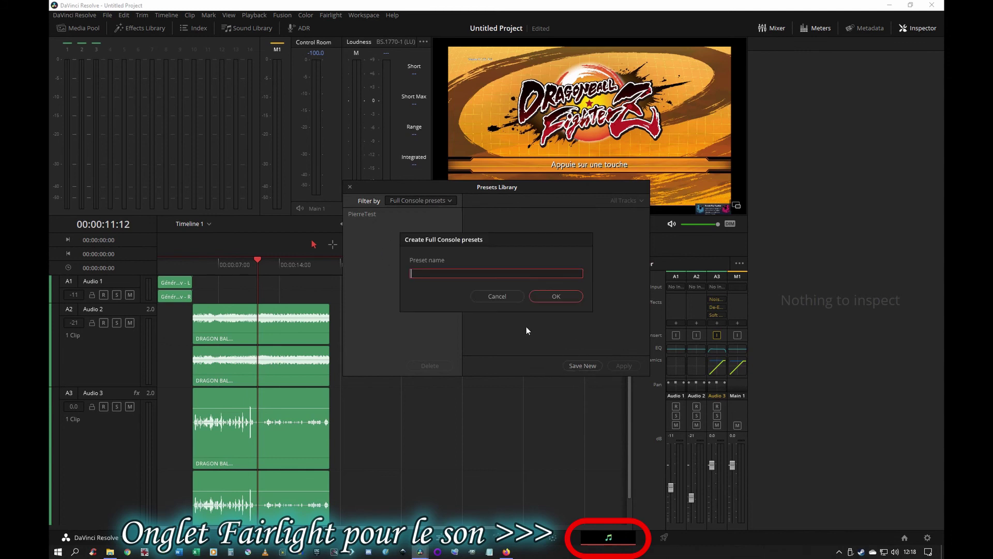
{"action": "left_click", "coordinate": [495, 297]}
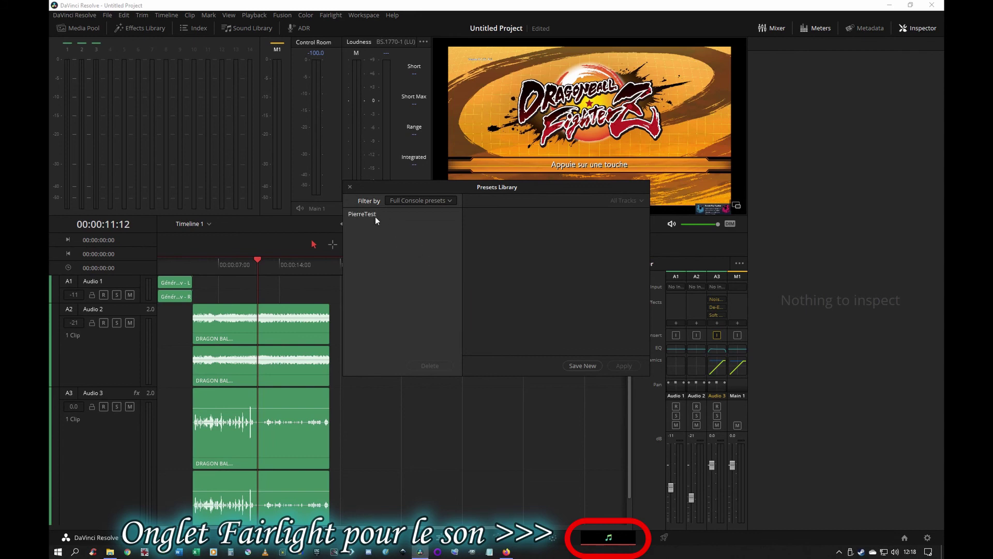
{"action": "left_click", "coordinate": [375, 216]}
{"action": "left_click", "coordinate": [351, 187]}
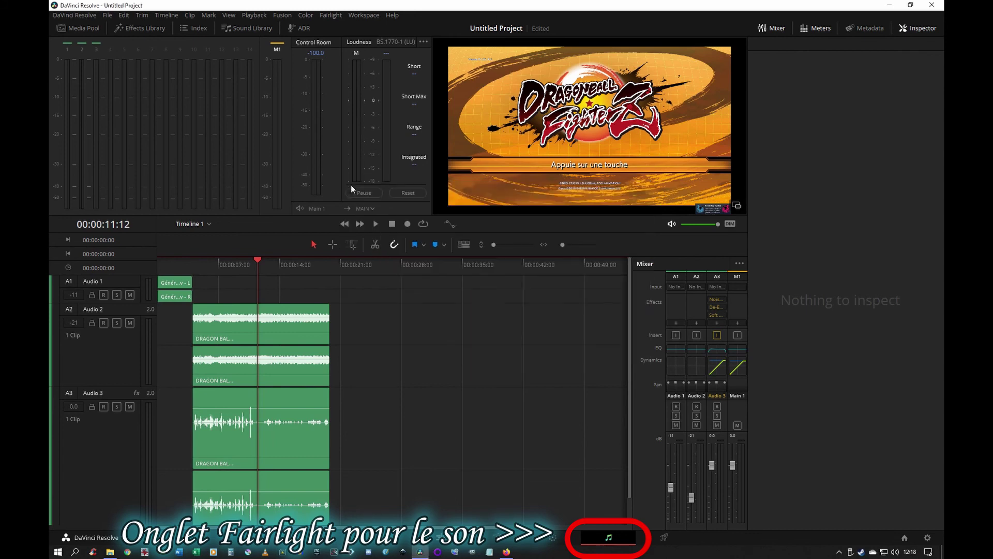
{"action": "double_click", "coordinate": [714, 350]}
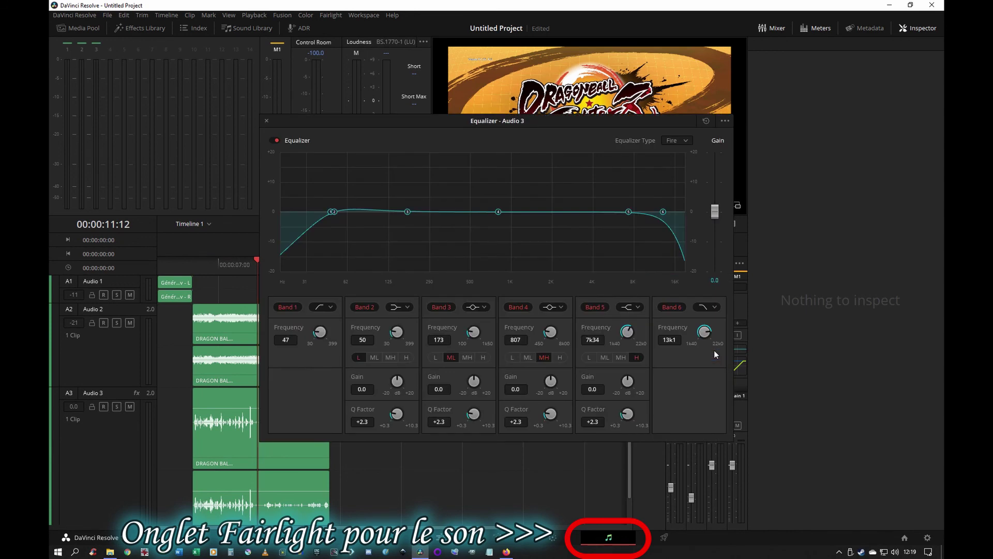
{"action": "left_click", "coordinate": [266, 120]}
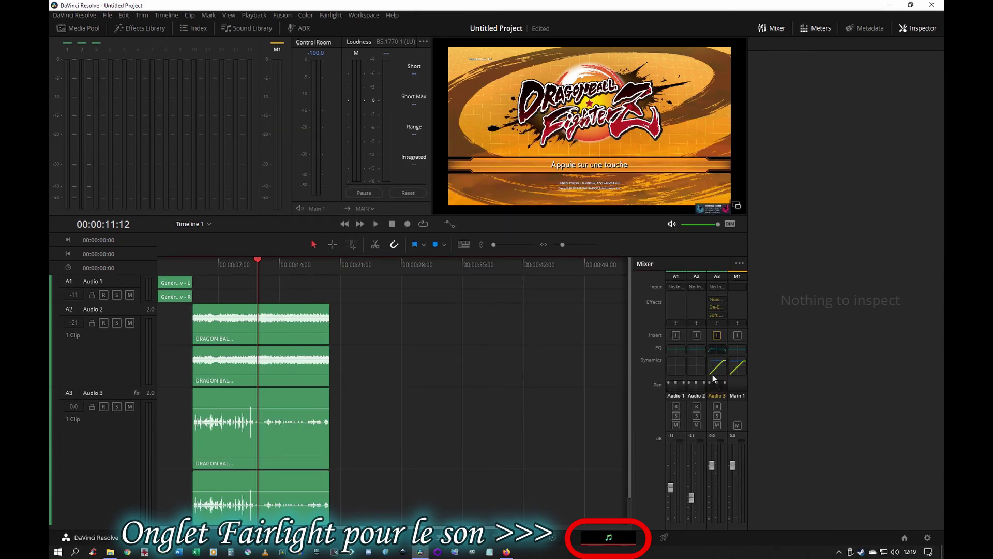
{"action": "left_click", "coordinate": [327, 15]}
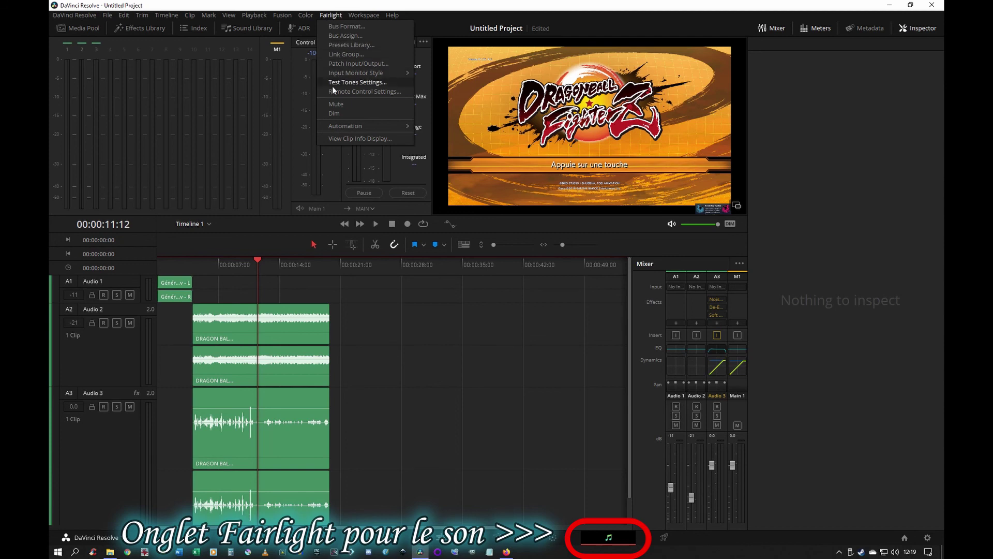
Select PierreTest in the Presets Library, try Save New, then cancel the overwrite.
{"action": "left_click", "coordinate": [345, 45]}
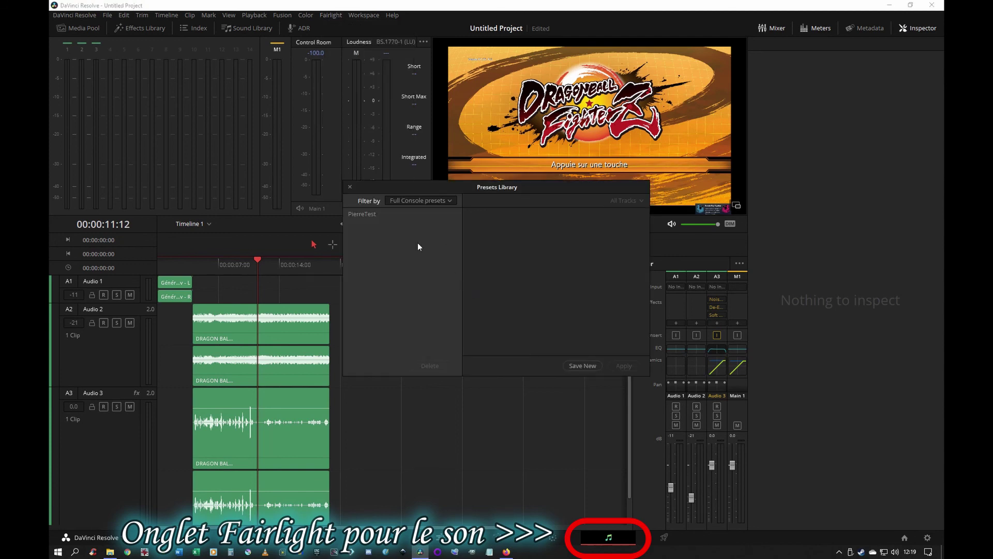
{"action": "left_click", "coordinate": [394, 215]}
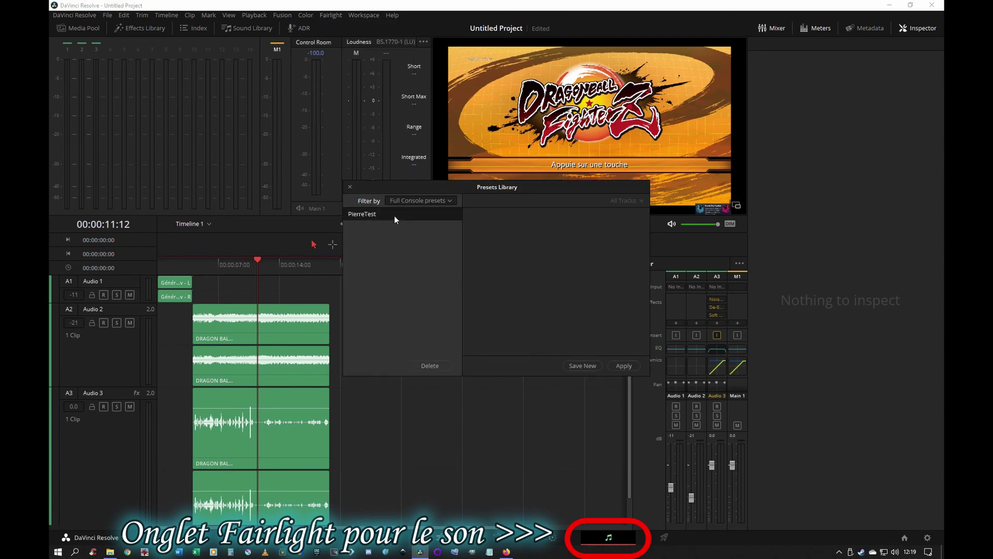
{"action": "left_click", "coordinate": [577, 365]}
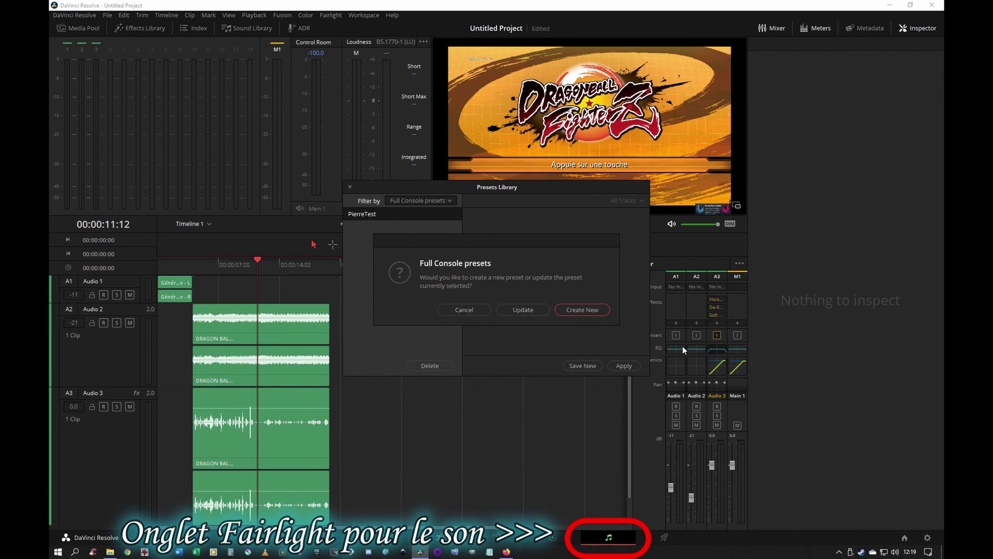
{"action": "left_click", "coordinate": [460, 310]}
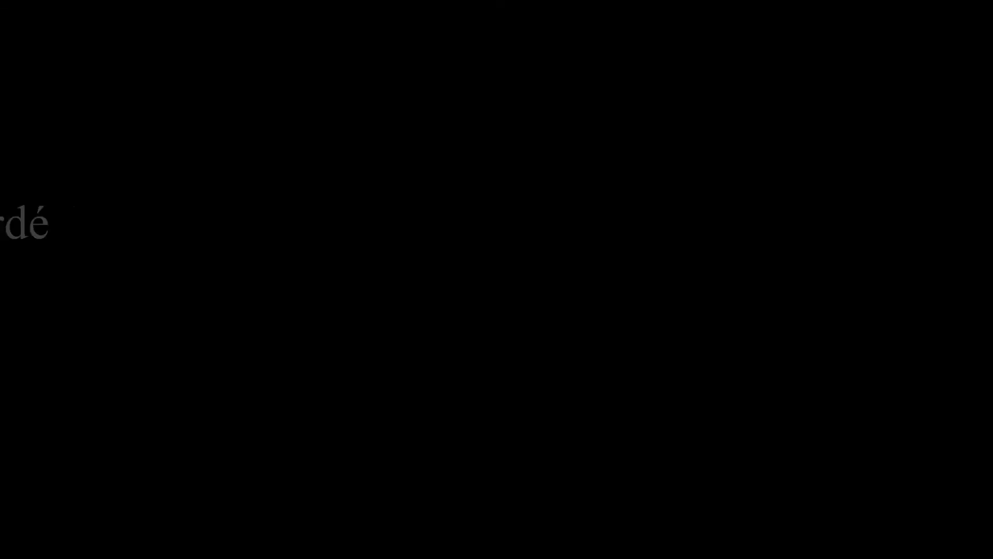